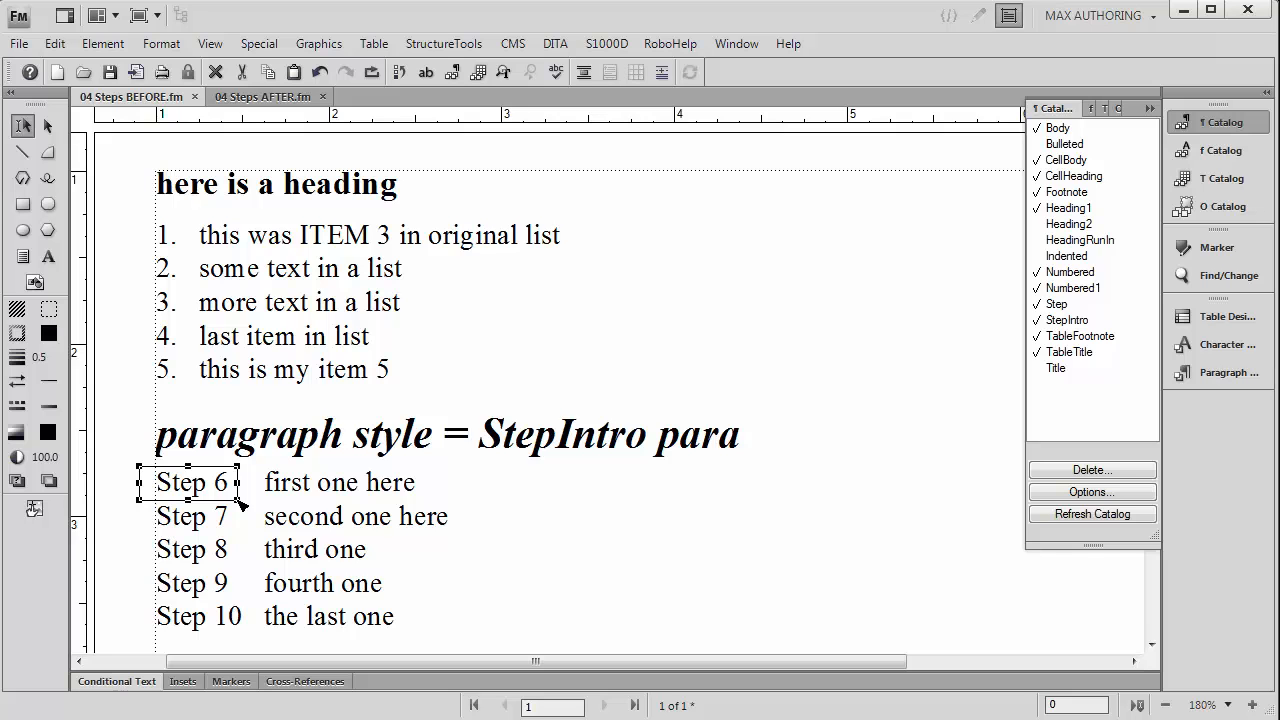
# Step: Remove the rectangle around the Step 6 label and check the paragraph formats of that step and the first three numbered items
pyautogui.click(237, 499)
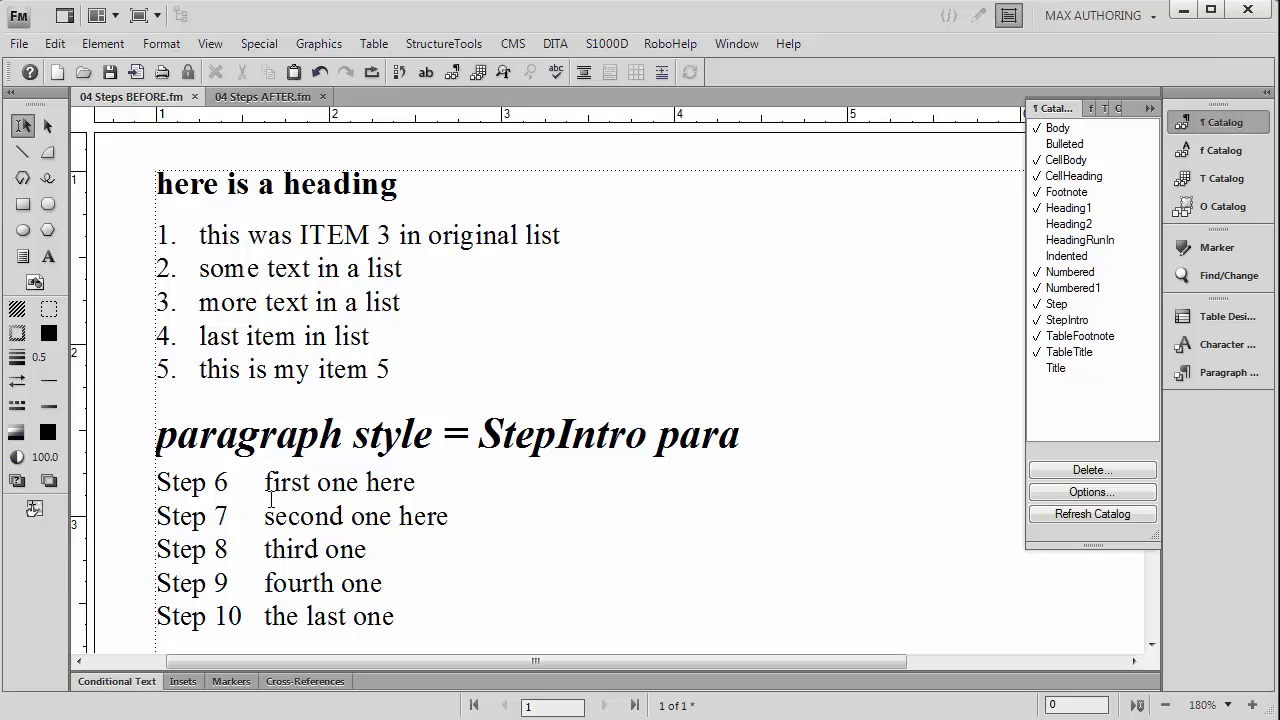
pyautogui.tripleClick(341, 484)
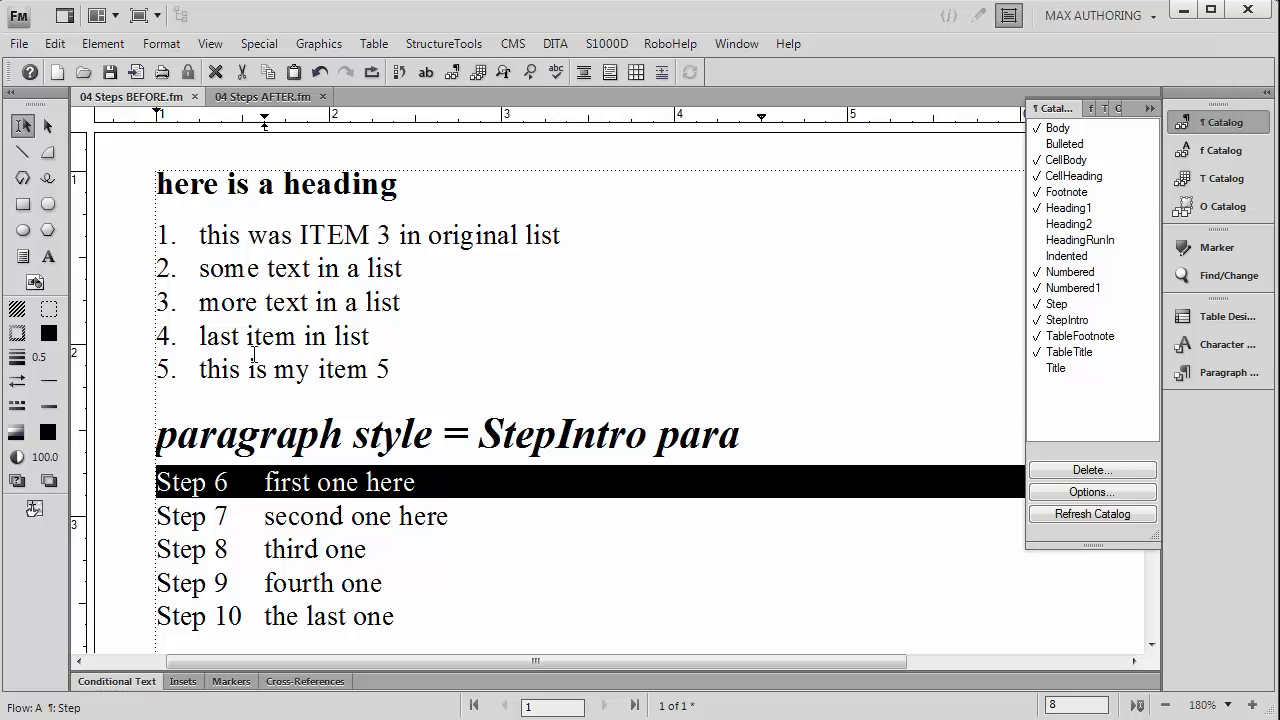
pyautogui.tripleClick(247, 240)
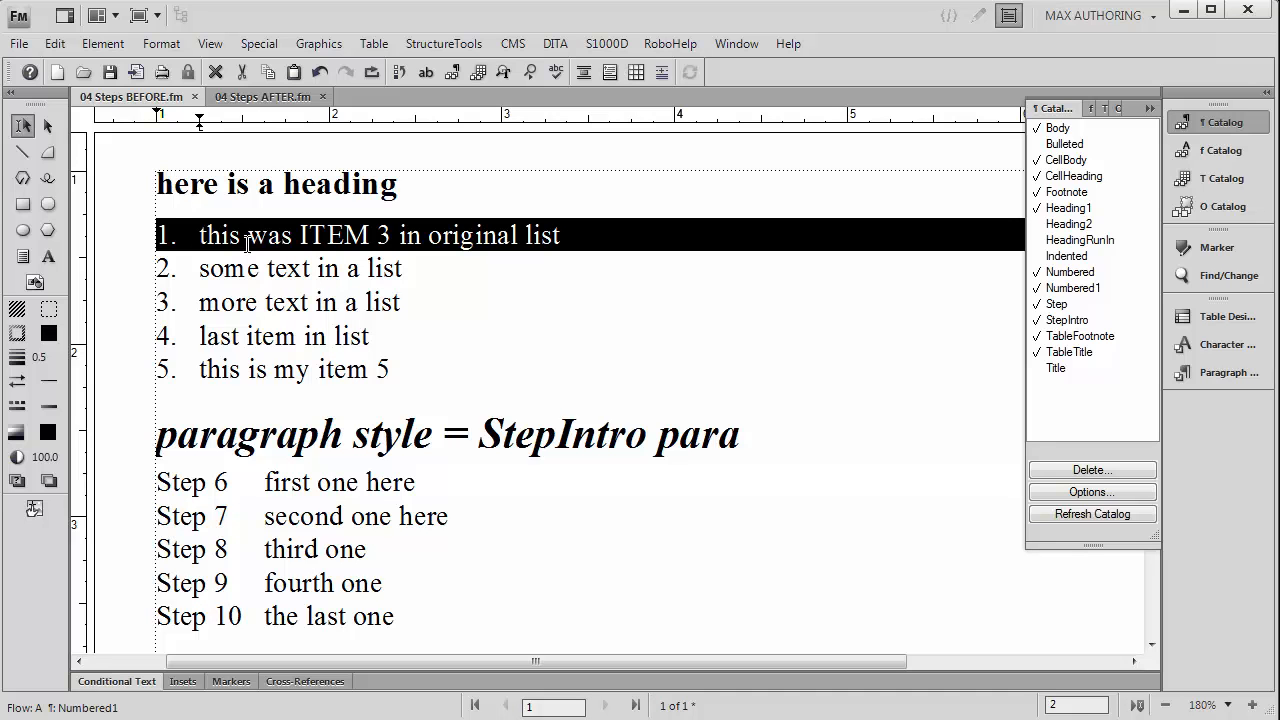
pyautogui.doubleClick(246, 272)
pyautogui.click(246, 278)
pyautogui.doubleClick(246, 308)
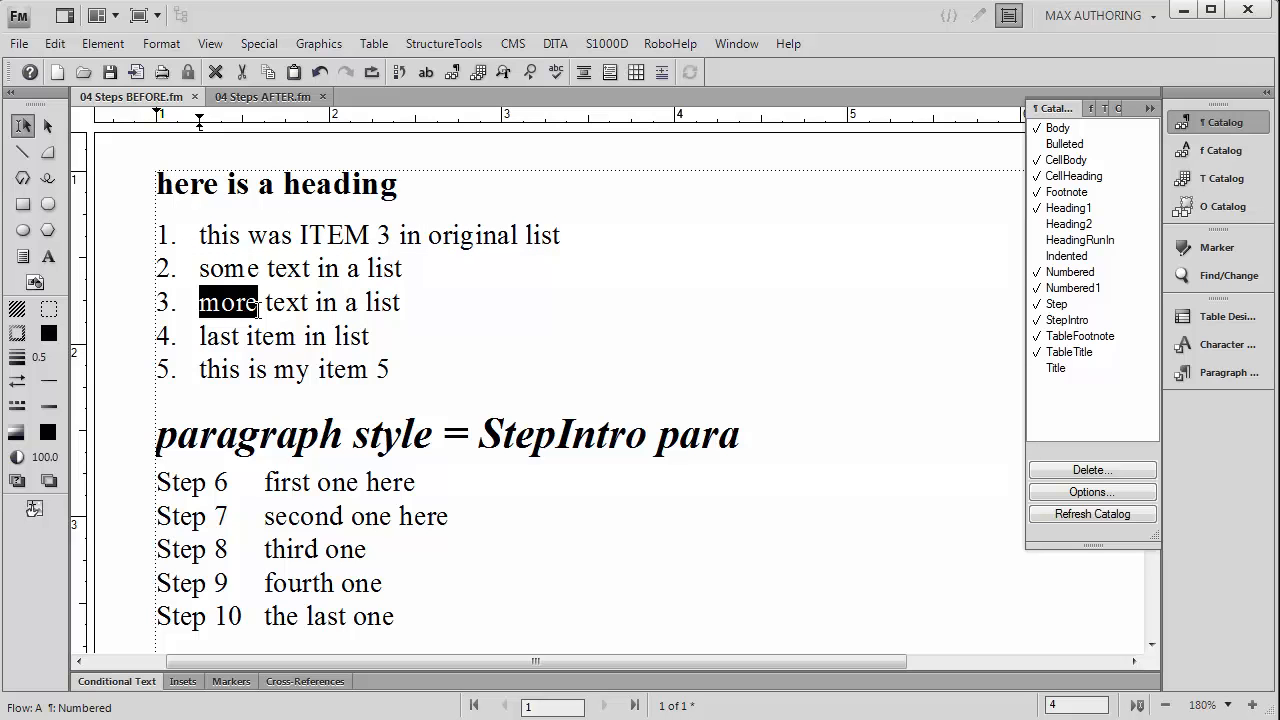
# Step: Remove the trailing 5 from the fifth list item's text and add a new item after it reading "this is item 6"
pyautogui.click(404, 375)
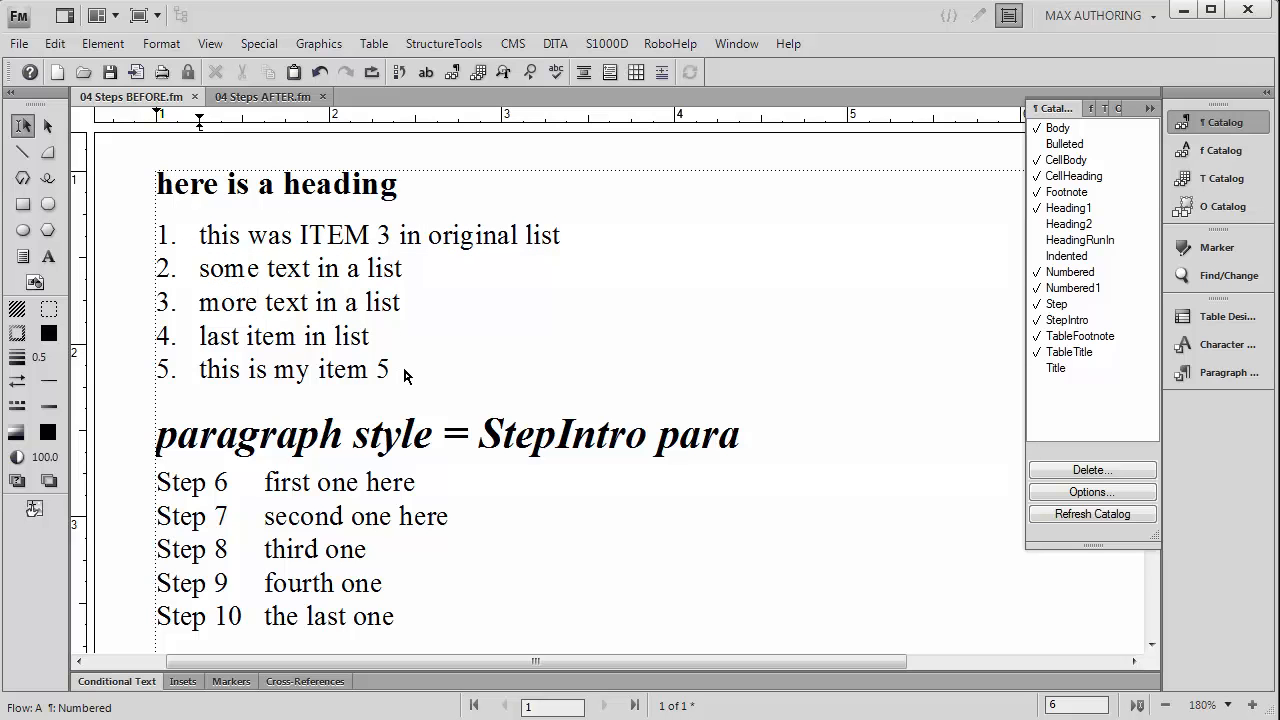
pyautogui.press('BackSpace')
pyautogui.press('Return')
pyautogui.write('this is item 6')
# Step: Draw a rectangle around the Step 7 label and delete it again
pyautogui.click(23, 205)
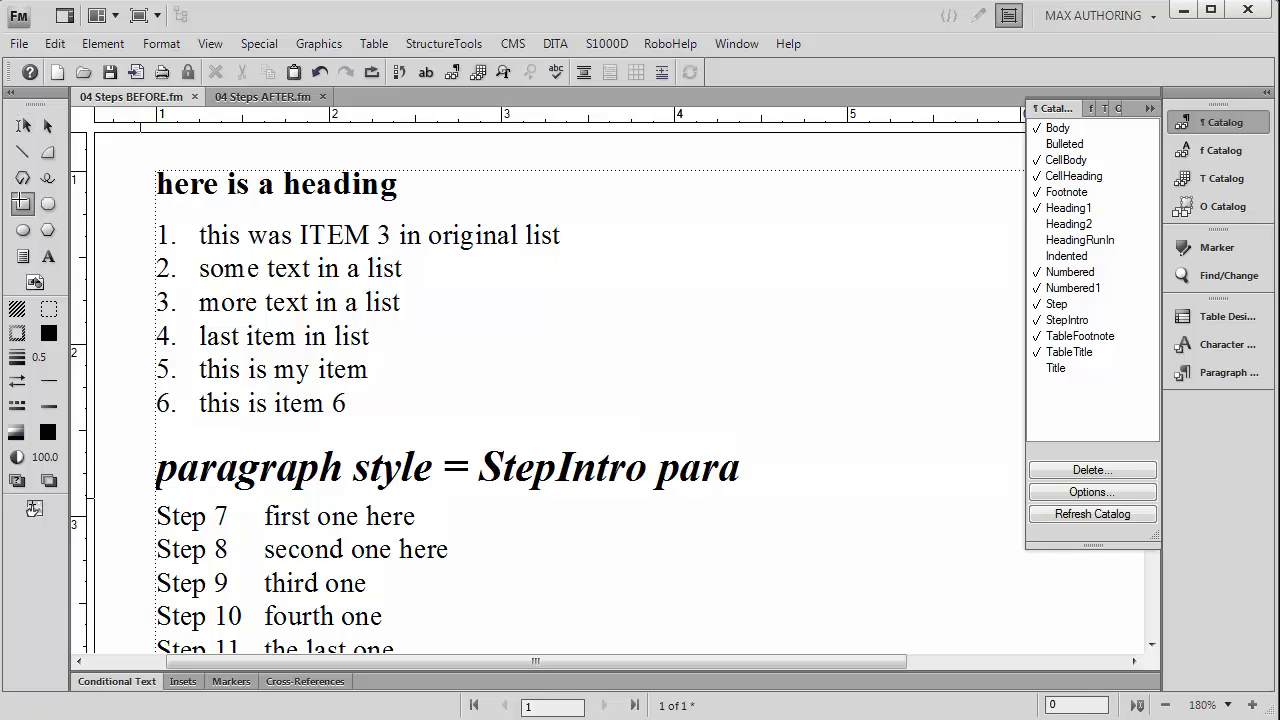
pyautogui.moveTo(140, 498); pyautogui.dragTo(271, 541)
pyautogui.press('Delete')
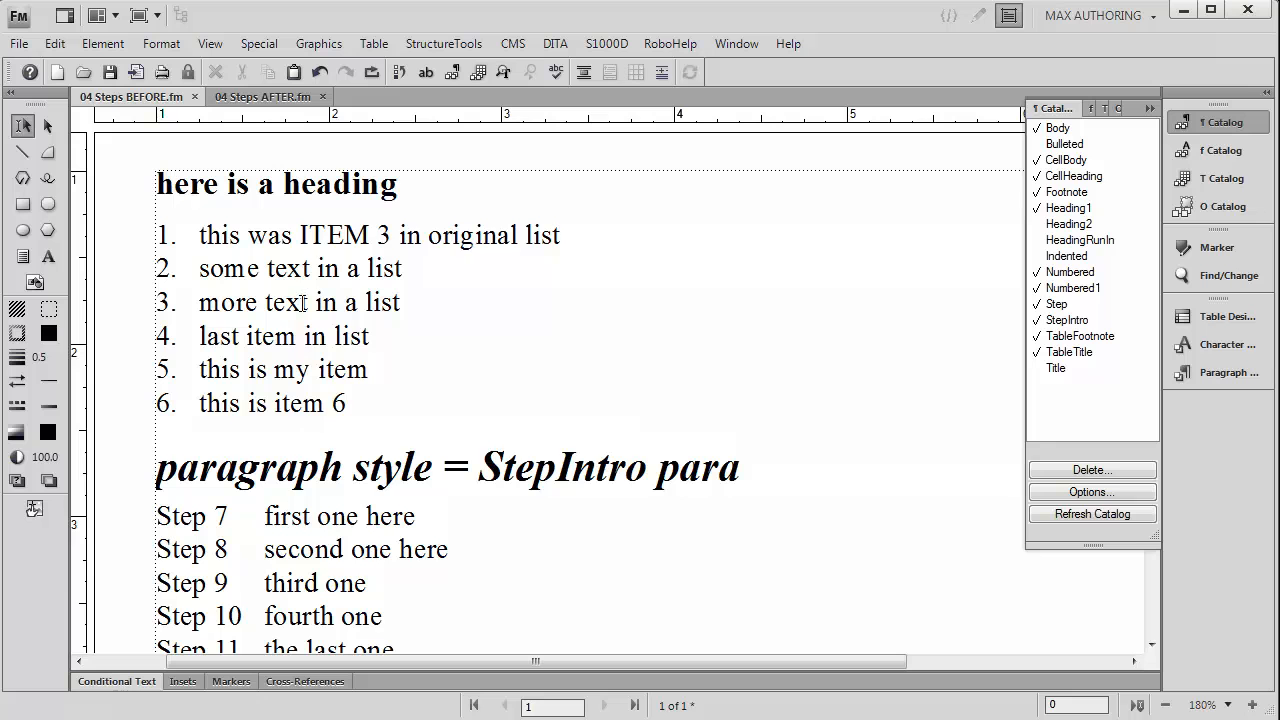
# Step: Open the Paragraph Designer's numbering properties and compare the autonumber formats of the first and second list items
pyautogui.doubleClick(303, 238)
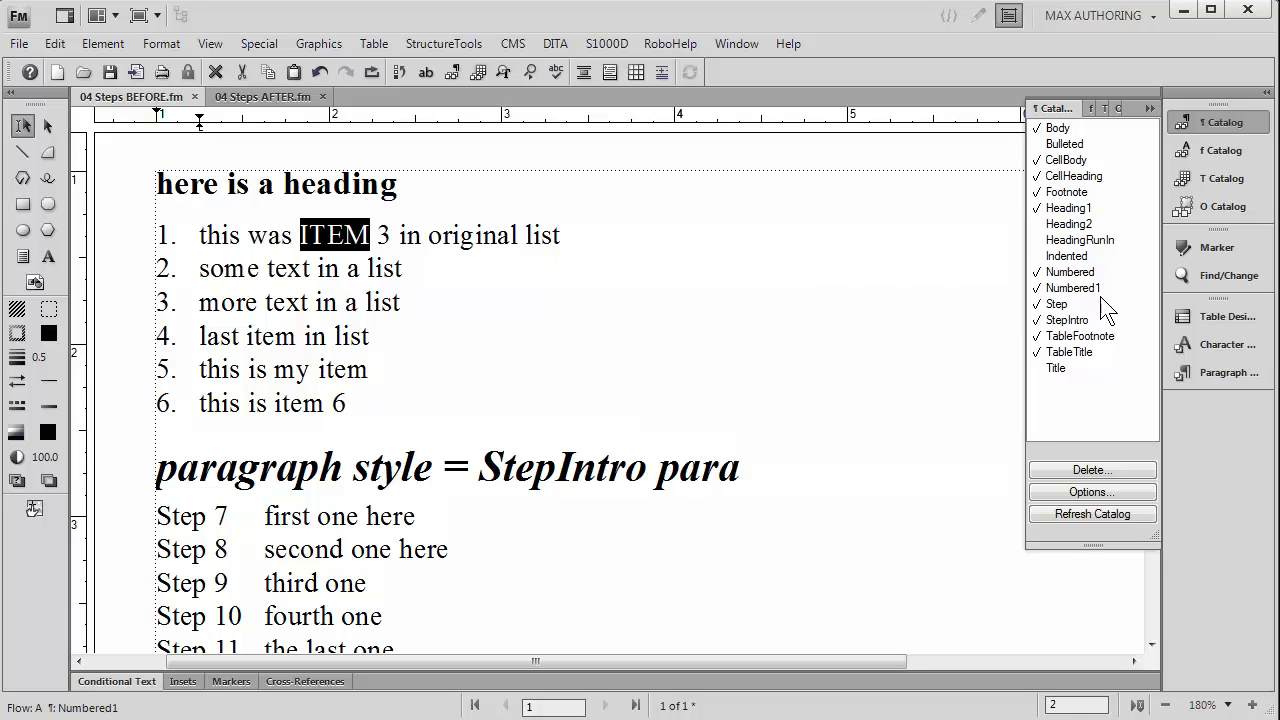
pyautogui.click(1200, 372)
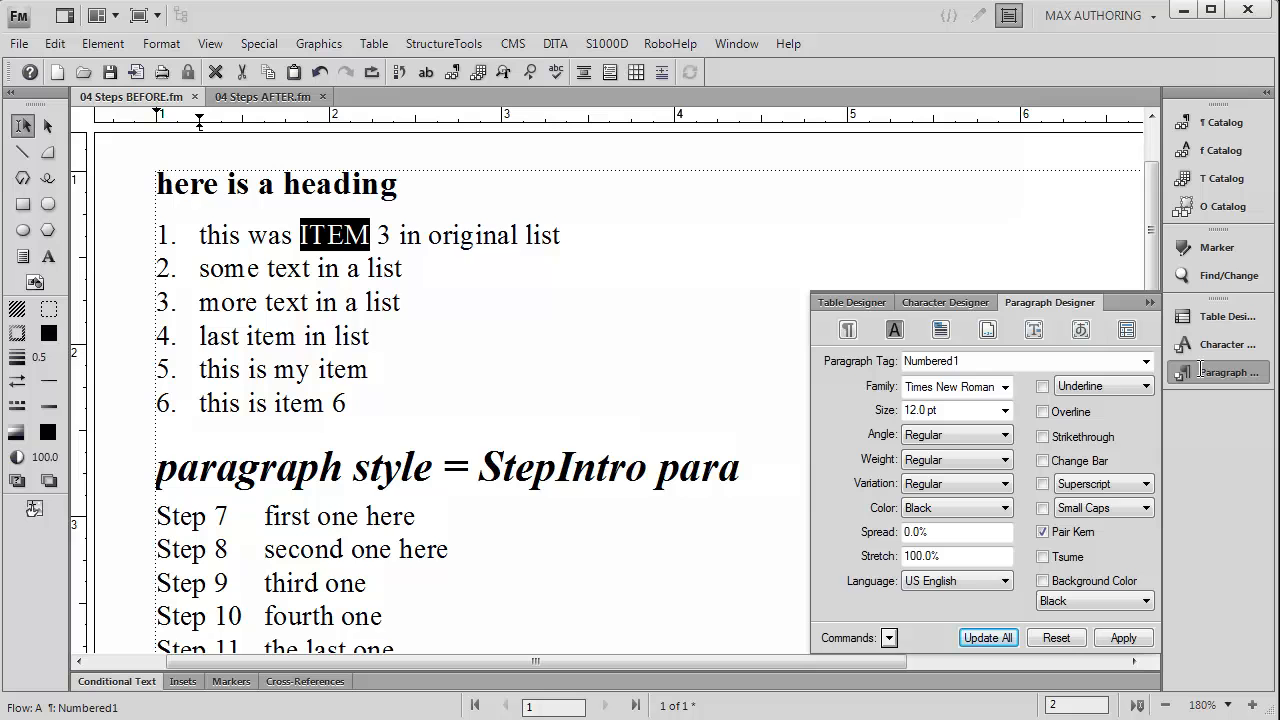
pyautogui.doubleClick(447, 232)
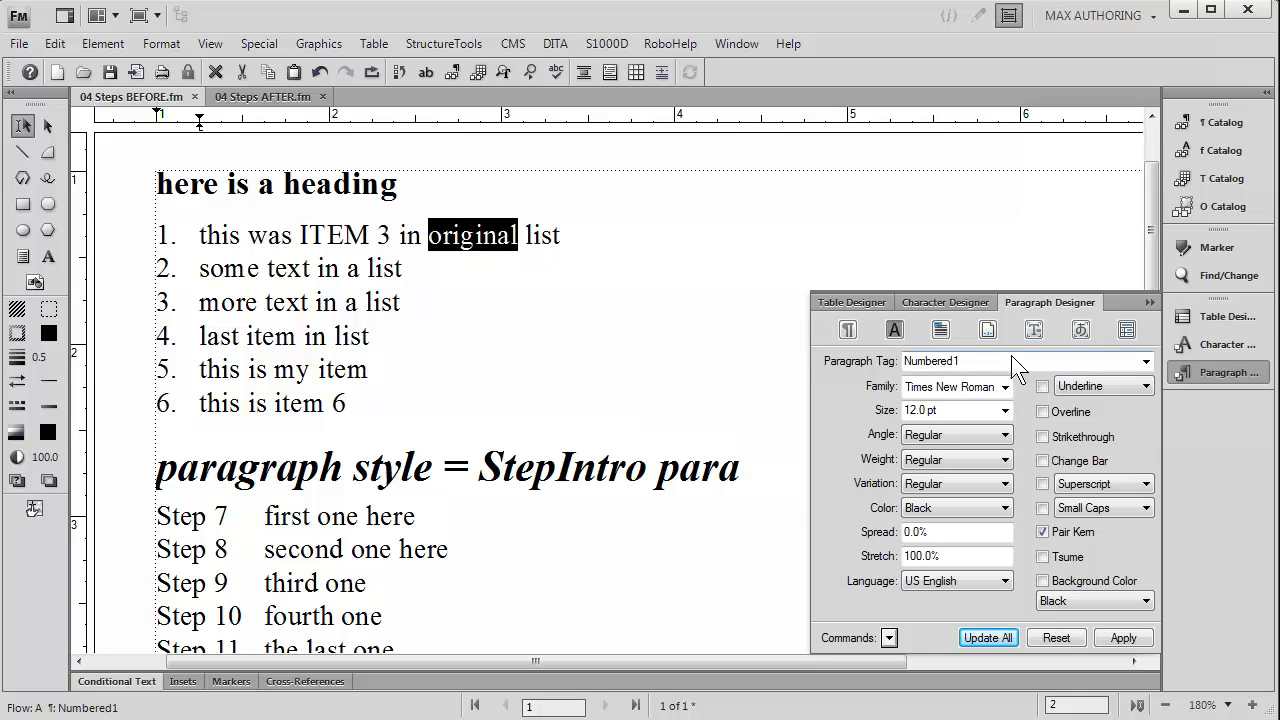
pyautogui.click(1033, 330)
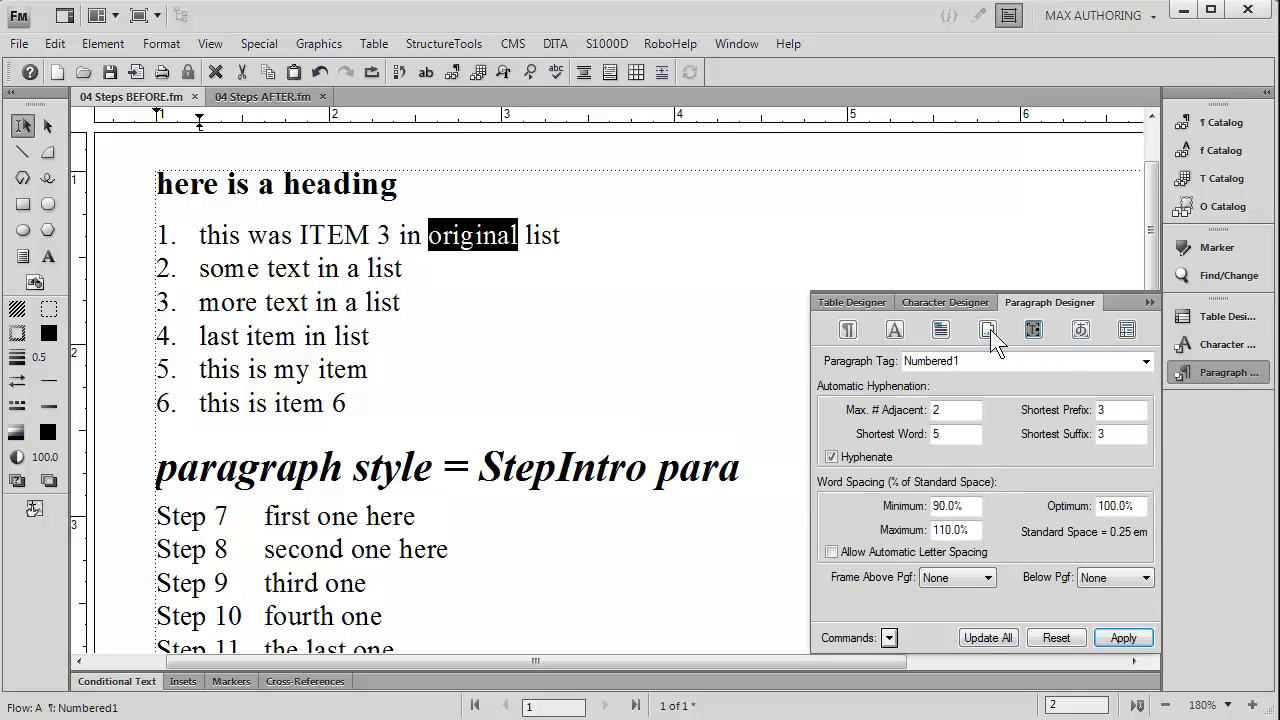
pyautogui.click(986, 330)
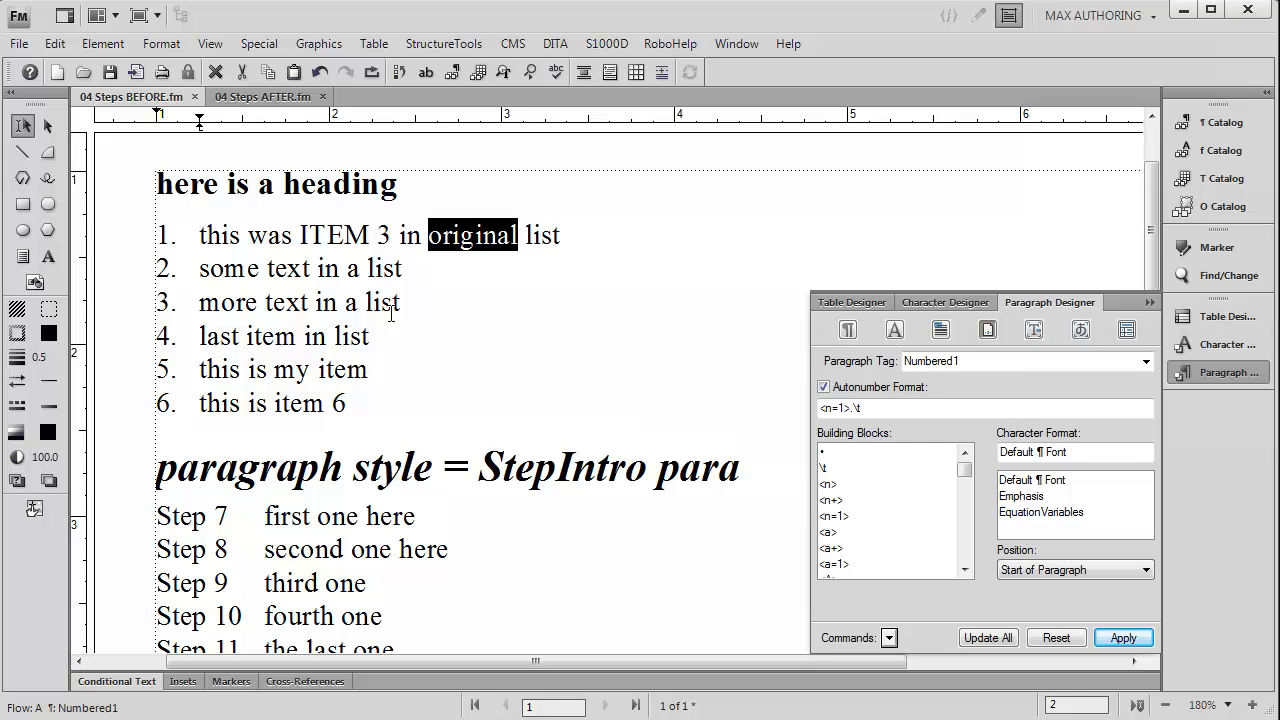
pyautogui.doubleClick(246, 272)
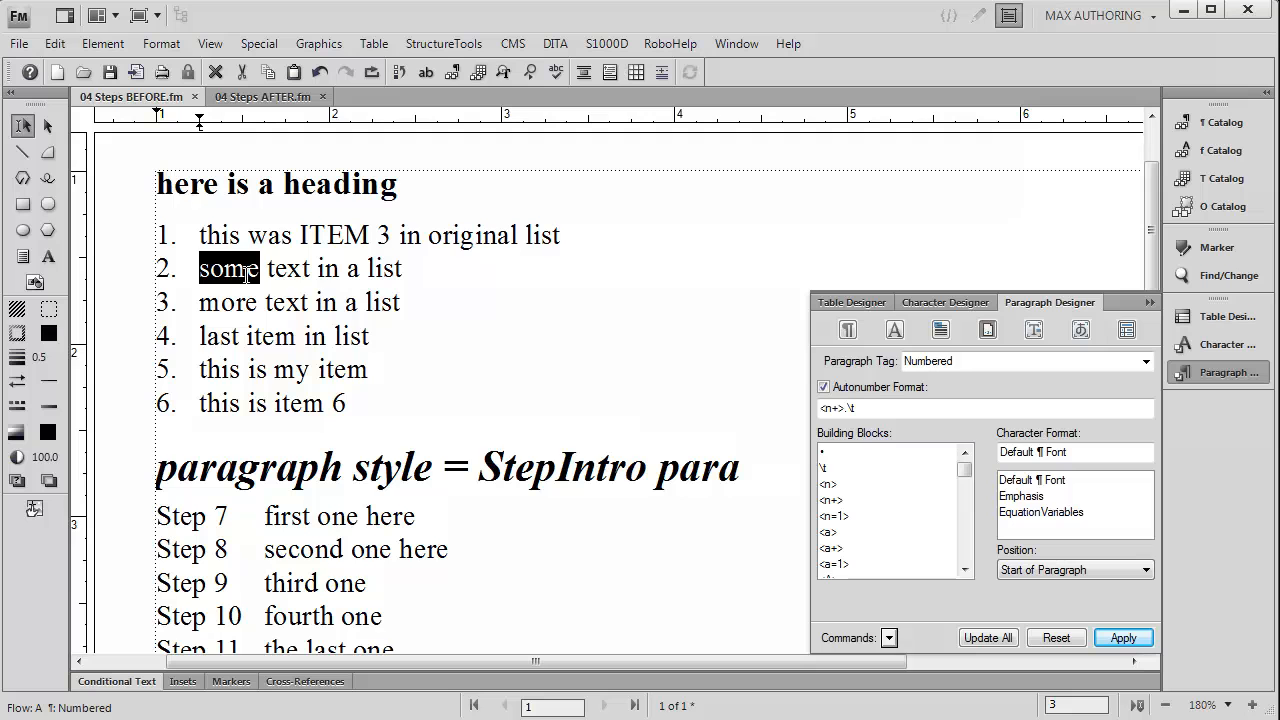
pyautogui.doubleClick(466, 240)
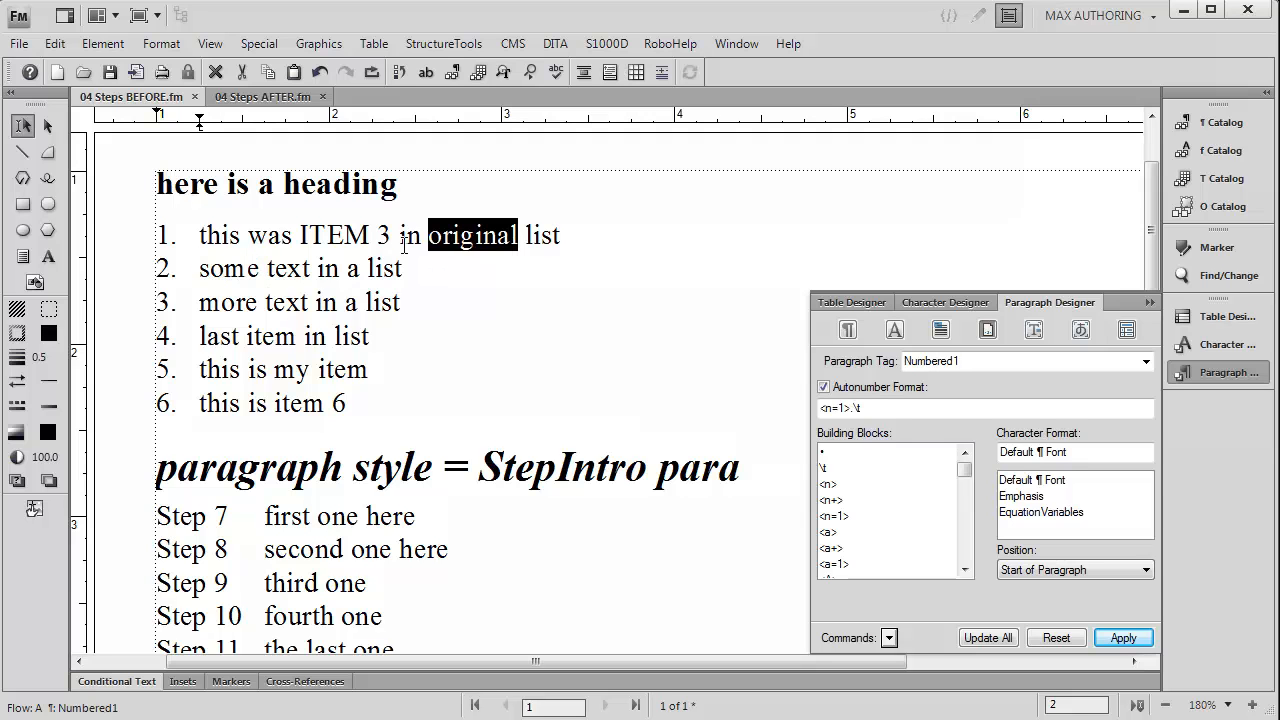
# Step: Append "THIS WAS ITEM 4" to the fourth list item and move that item to the start of the list
pyautogui.click(301, 342)
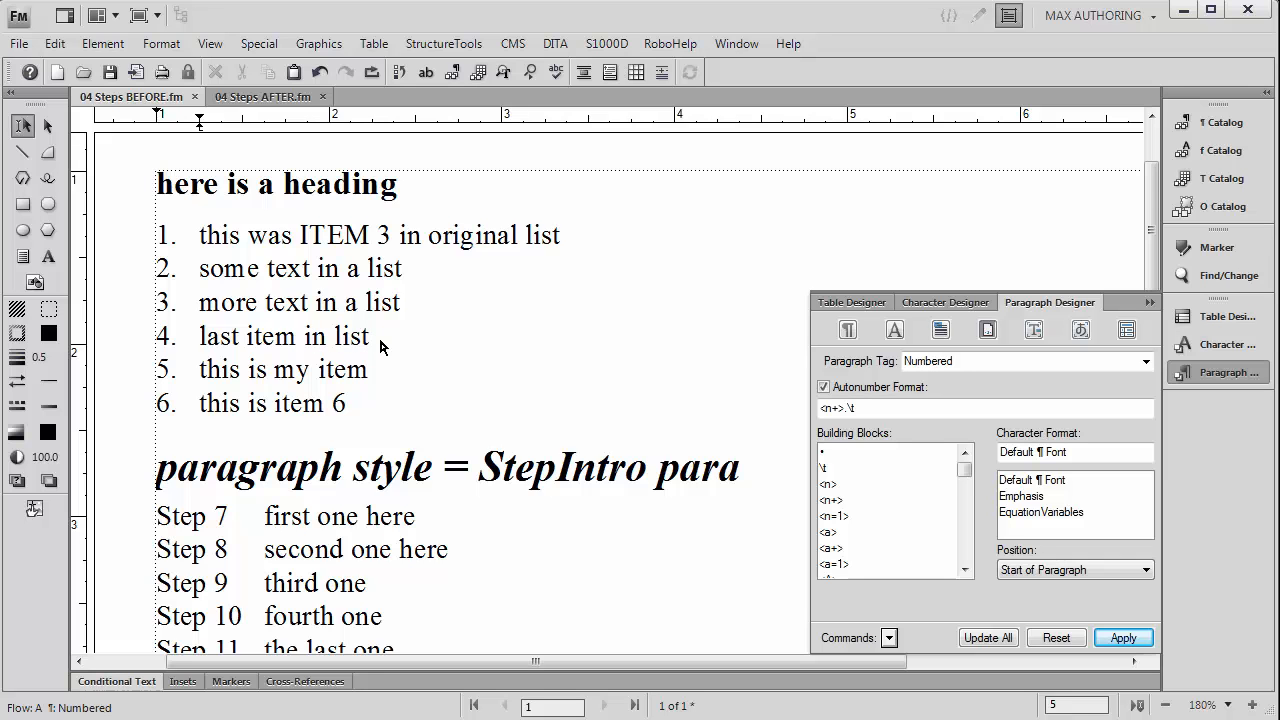
pyautogui.write('THIS WAS ITEM 4')
pyautogui.tripleClick(381, 340)
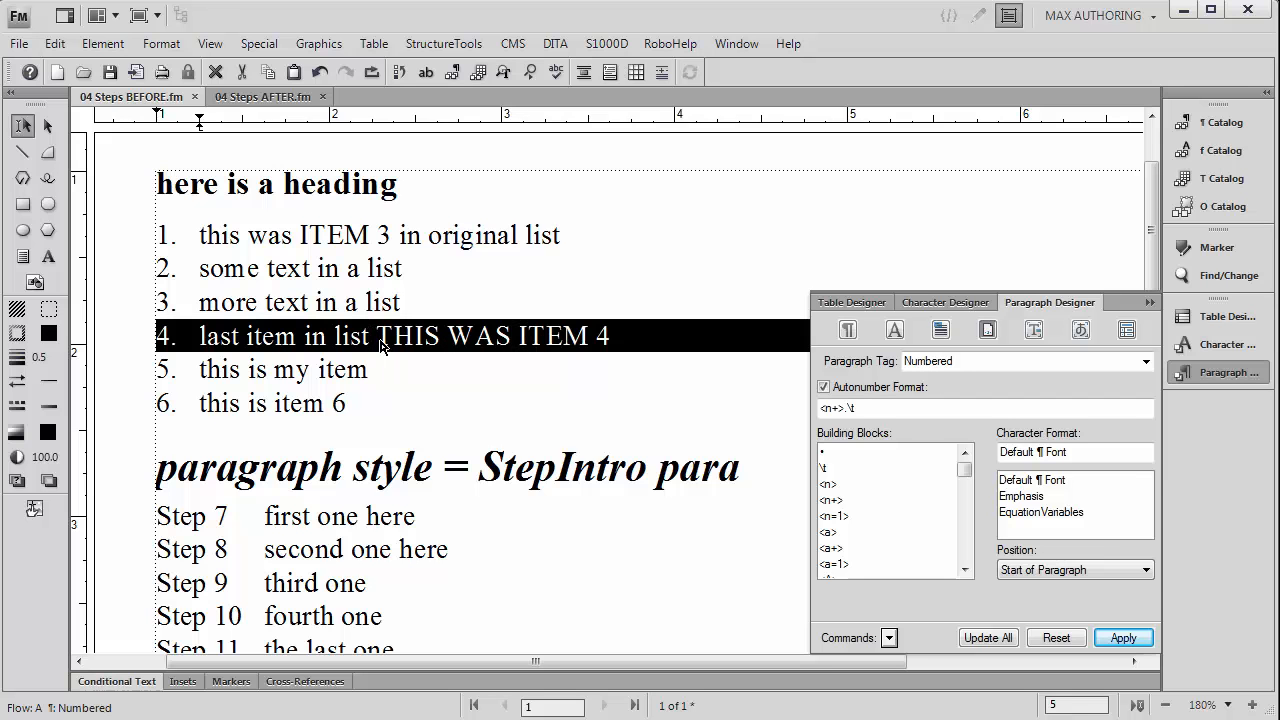
pyautogui.moveTo(381, 343); pyautogui.dragTo(184, 248)
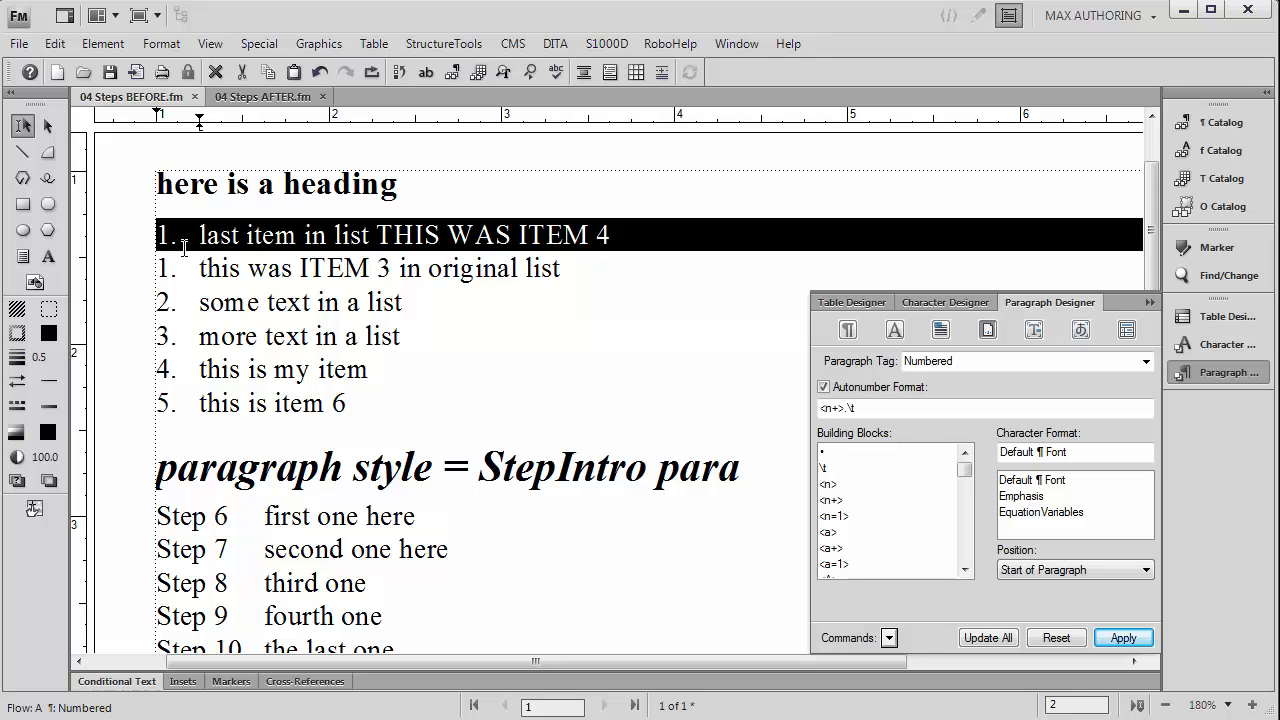
# Step: Apply the Numbered1 paragraph tag to the moved item "last item in list THIS WAS ITEM 4"
pyautogui.doubleClick(533, 268)
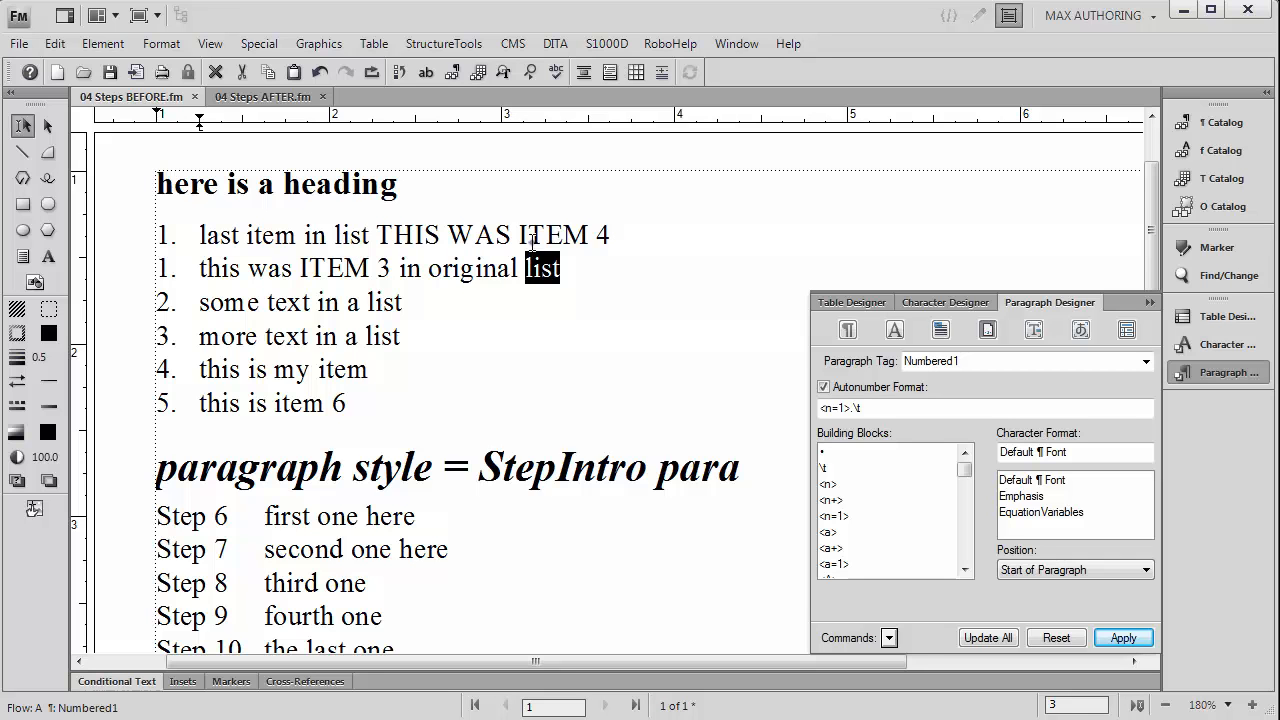
pyautogui.doubleClick(535, 236)
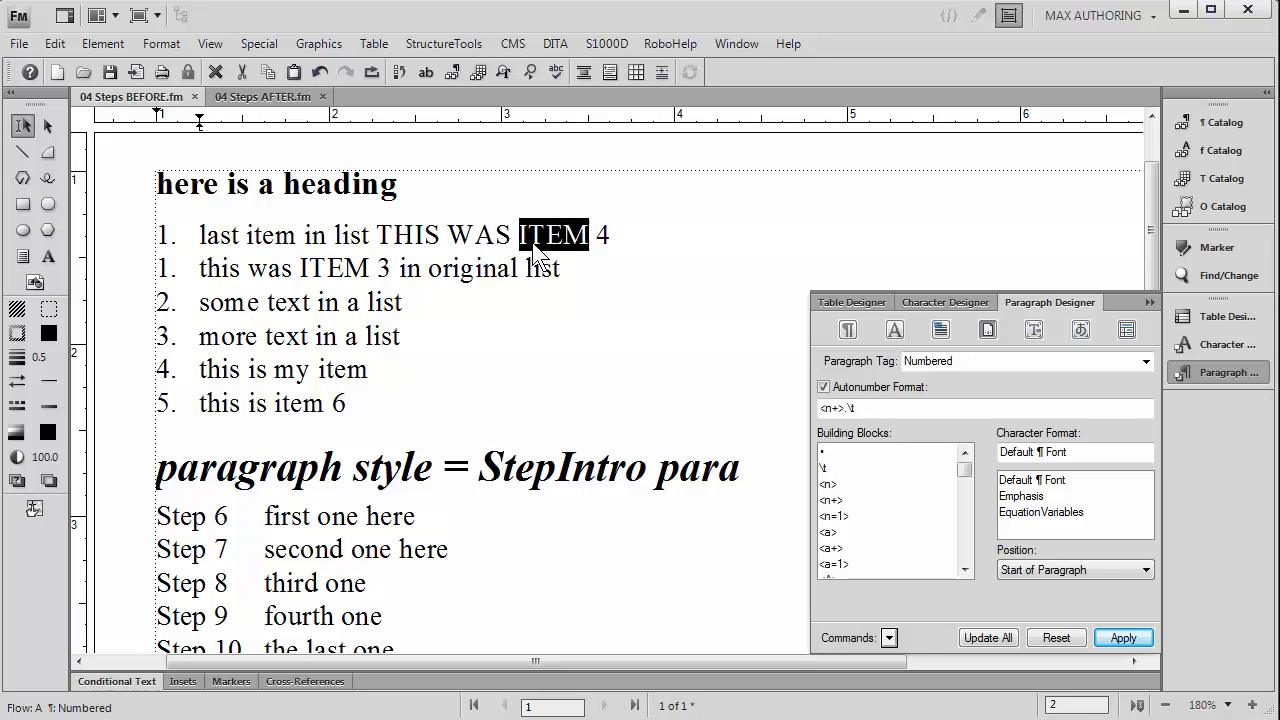
pyautogui.click(1147, 362)
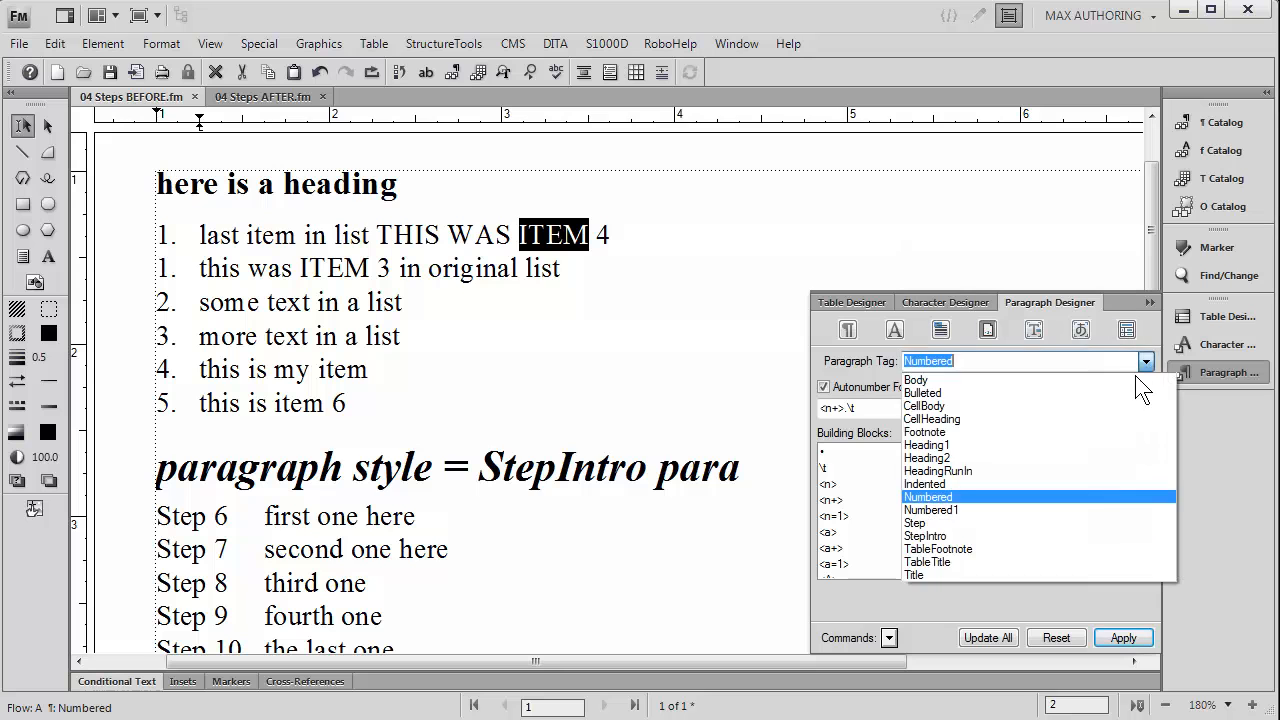
pyautogui.click(1119, 505)
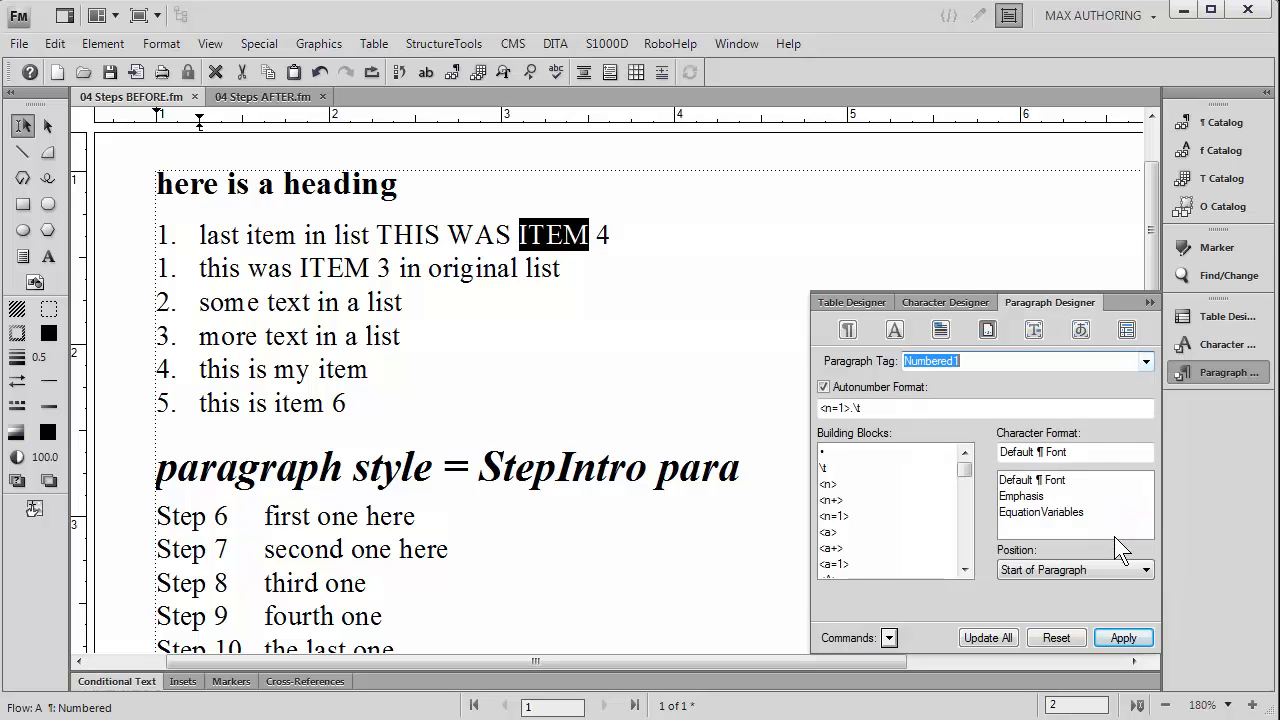
pyautogui.click(1118, 638)
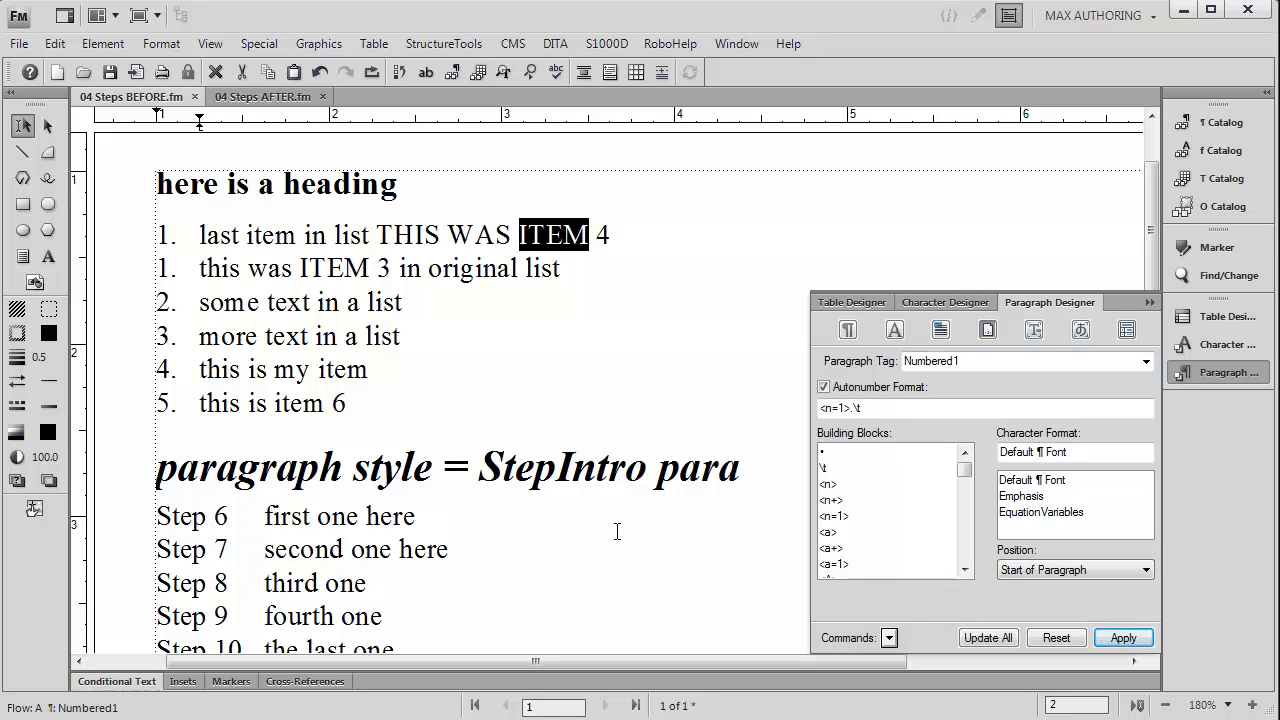
# Step: Apply the Numbered paragraph tag to the second item, "this was ITEM 3 in original list"
pyautogui.doubleClick(482, 270)
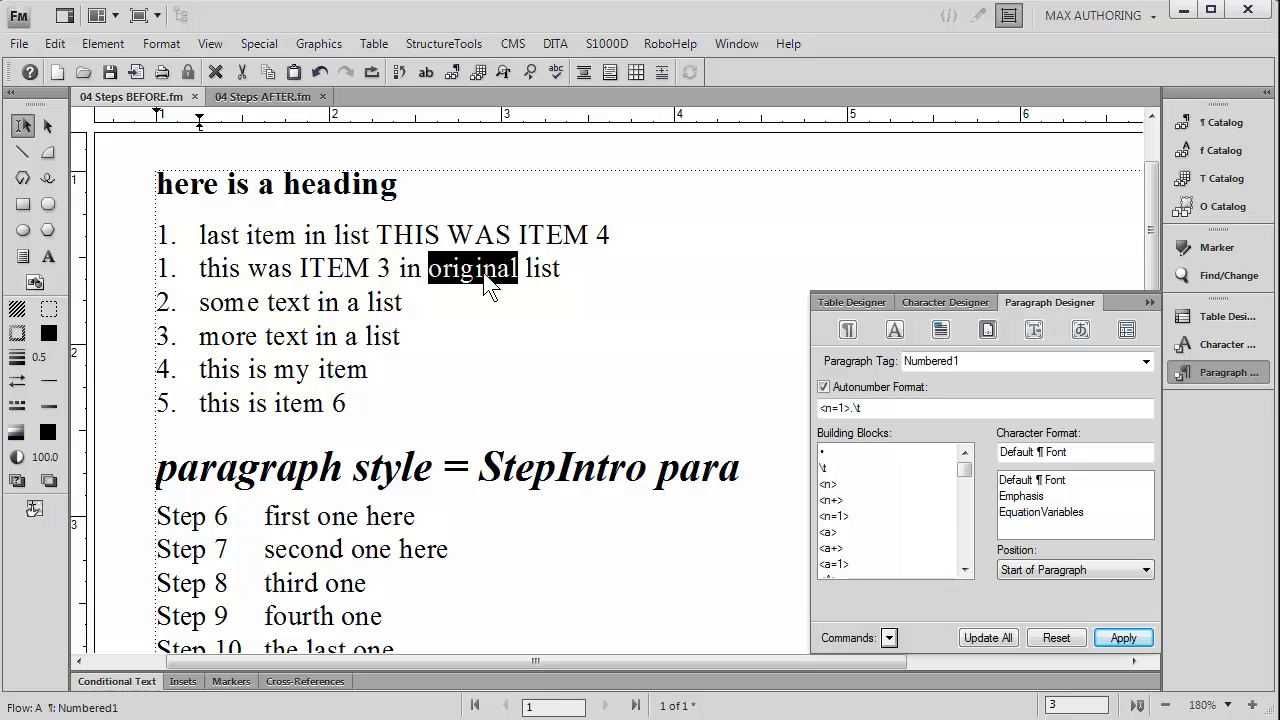
pyautogui.click(1150, 363)
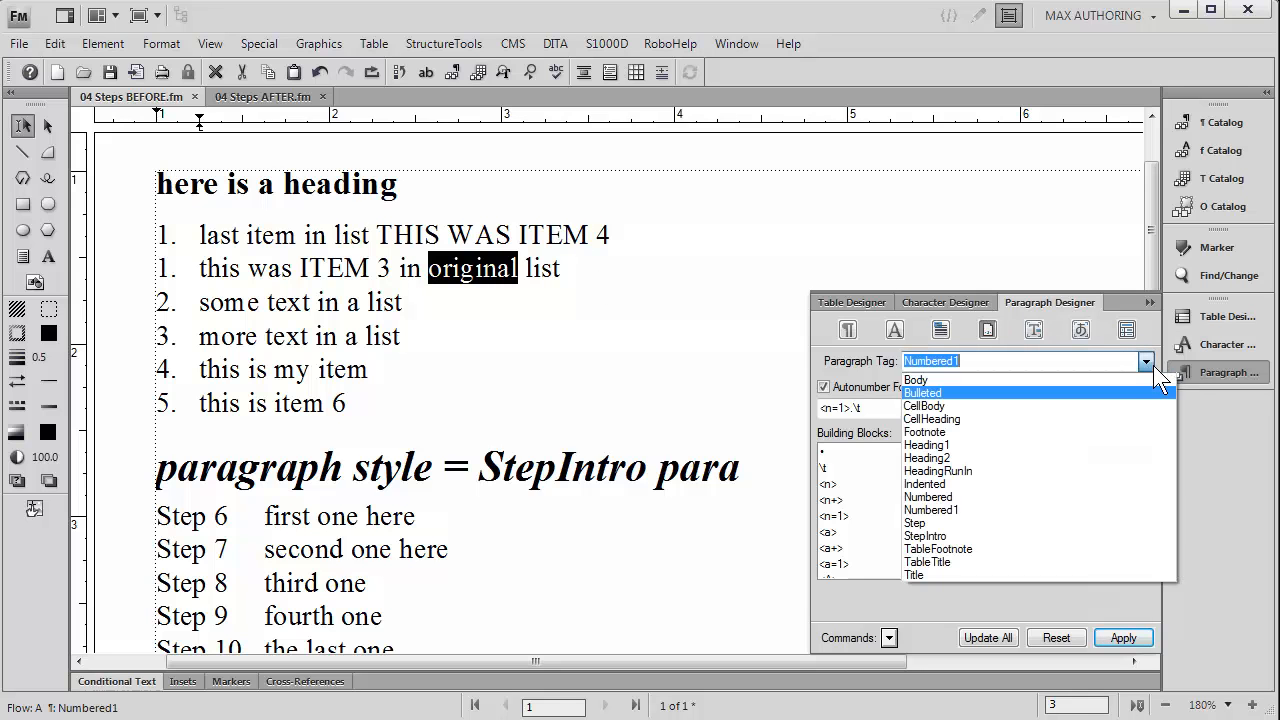
pyautogui.click(1110, 499)
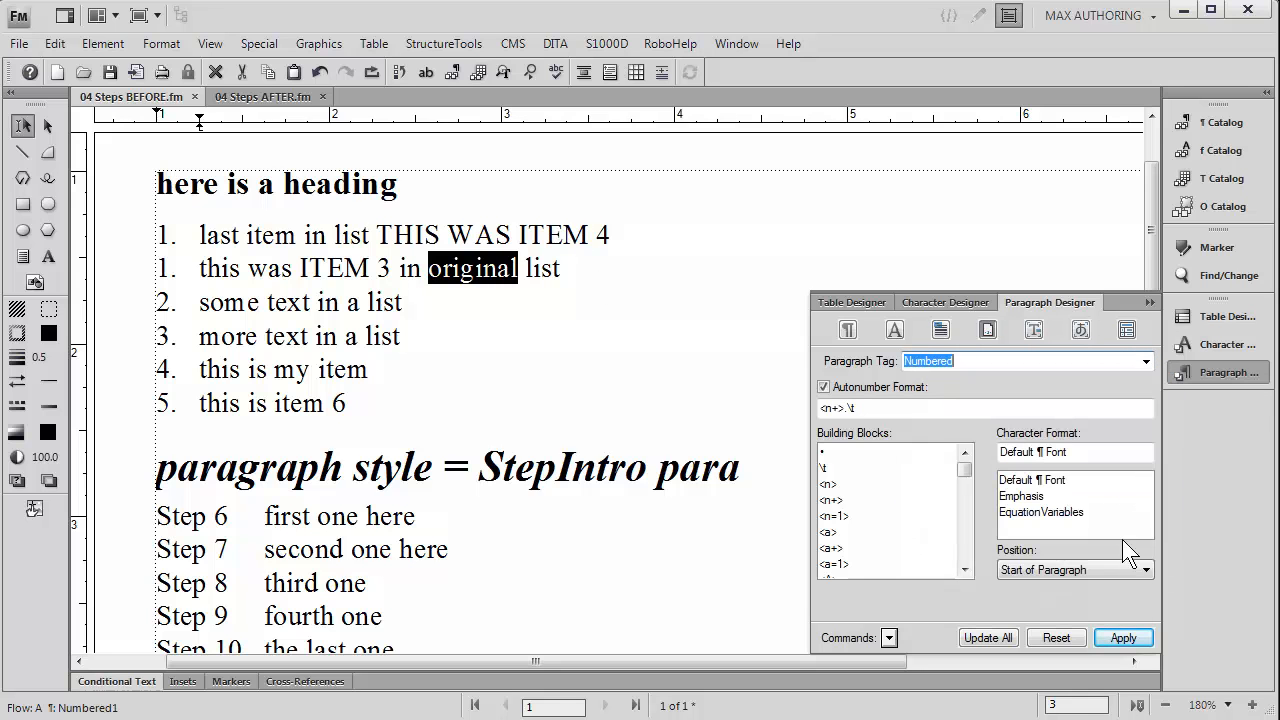
pyautogui.click(1123, 638)
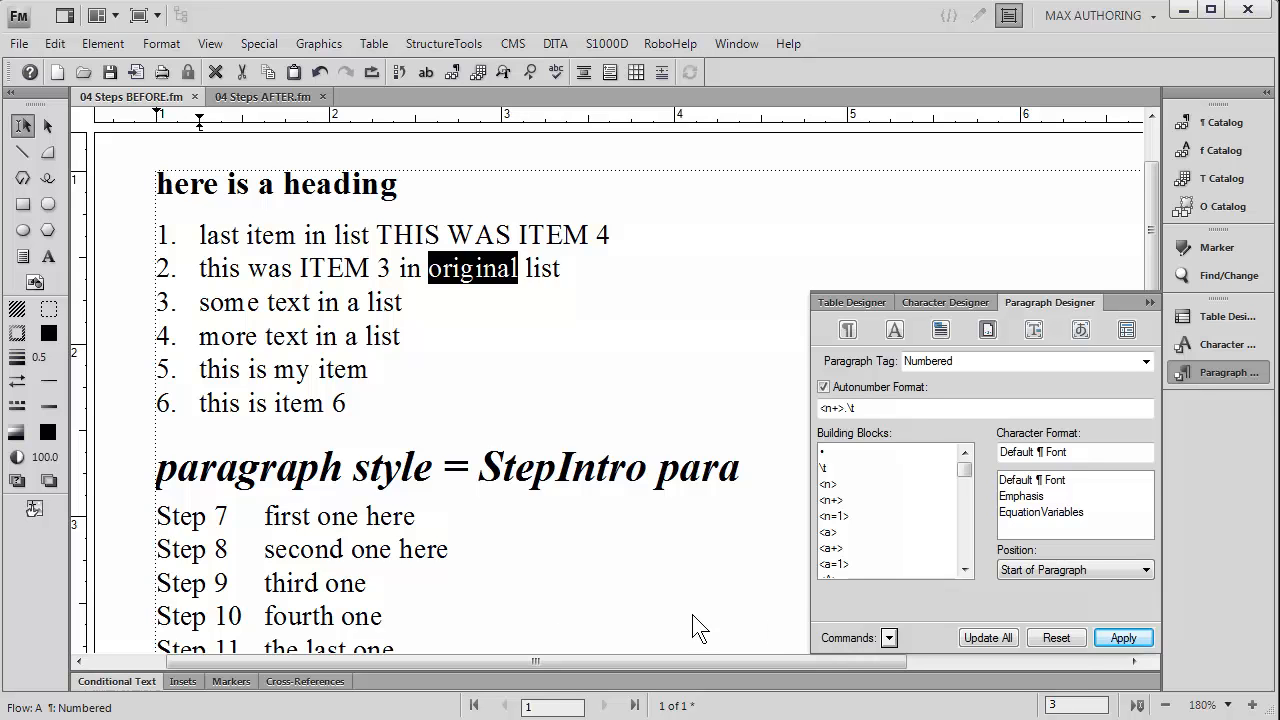
# Step: Draw a rectangle around the numbers of the six list items and delete it again
pyautogui.click(29, 203)
pyautogui.moveTo(129, 215); pyautogui.dragTo(184, 433)
pyautogui.press('Delete')
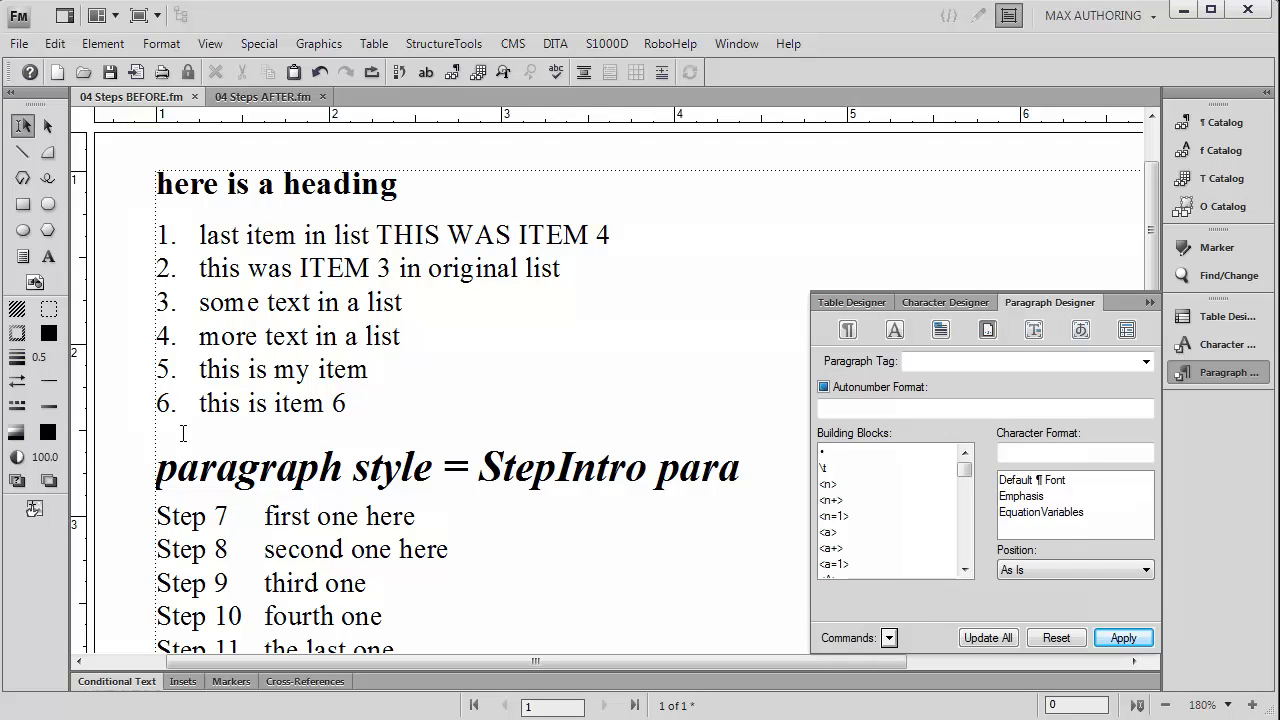
# Step: Examine the autonumber format of the Step paragraphs below the StepIntro heading, highlighting its building blocks and text
pyautogui.scroll(-5, 183, 433)
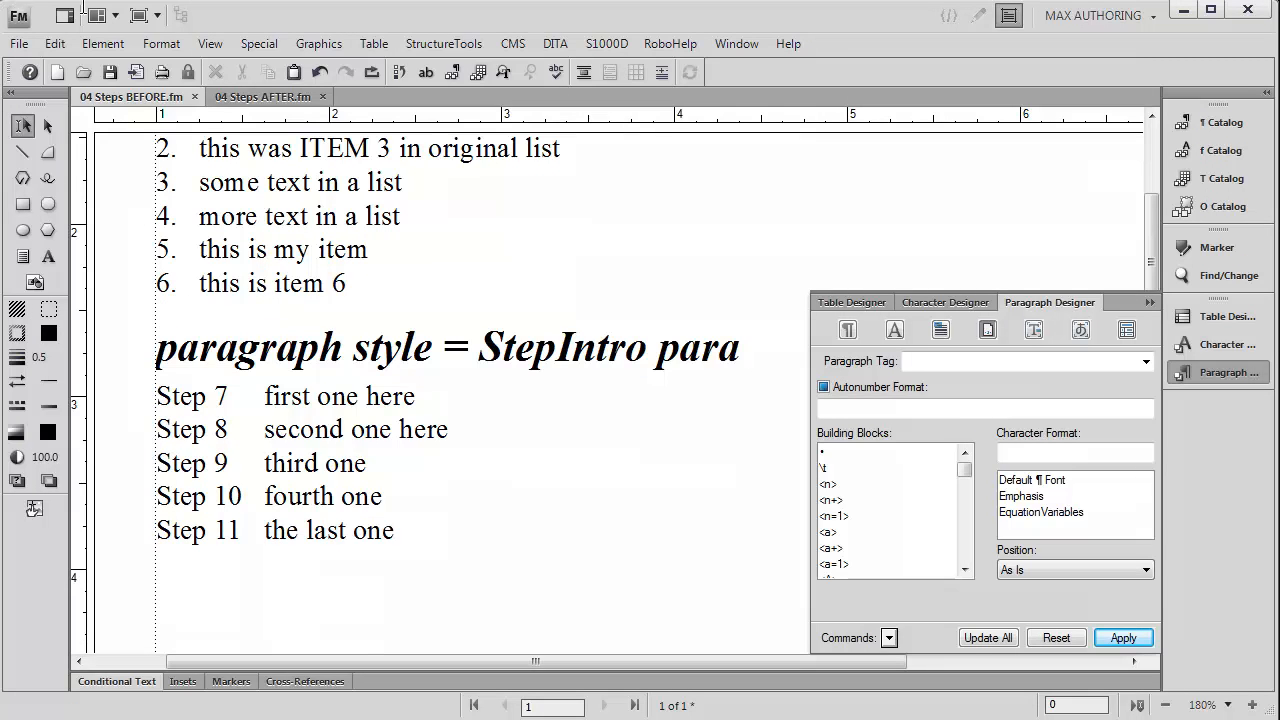
pyautogui.moveTo(398, 533); pyautogui.dragTo(212, 406)
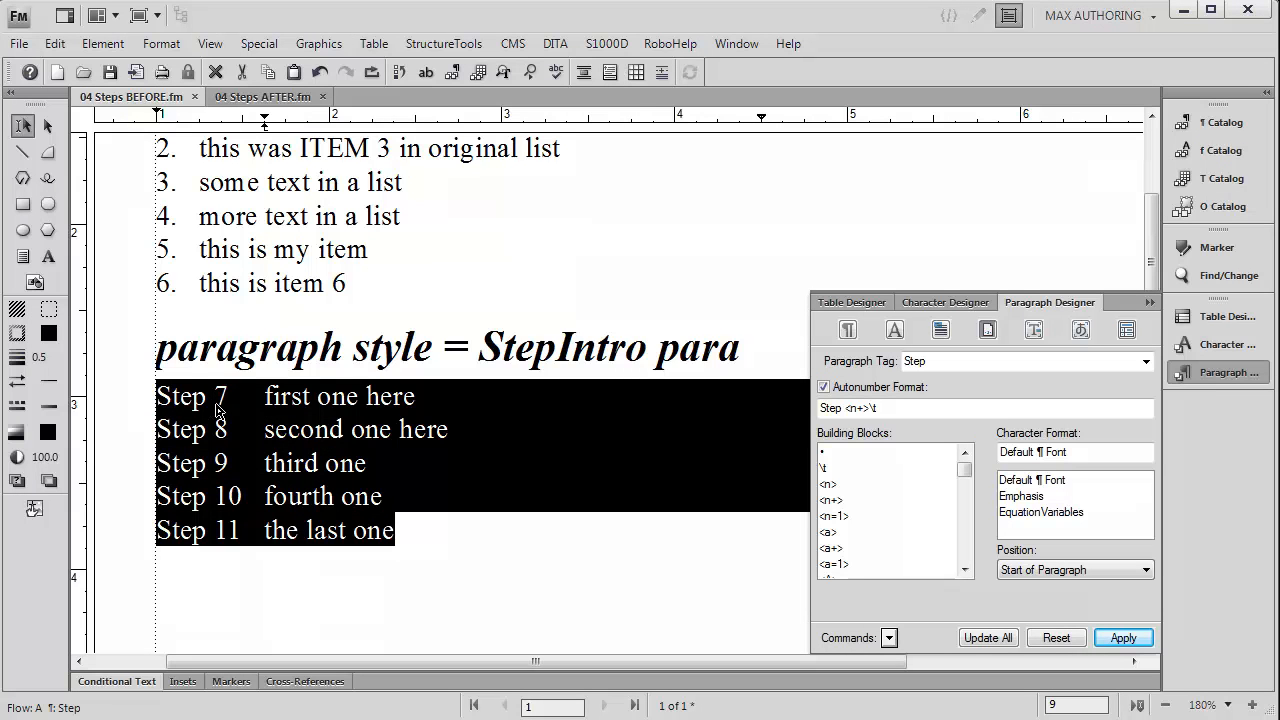
pyautogui.click(272, 432)
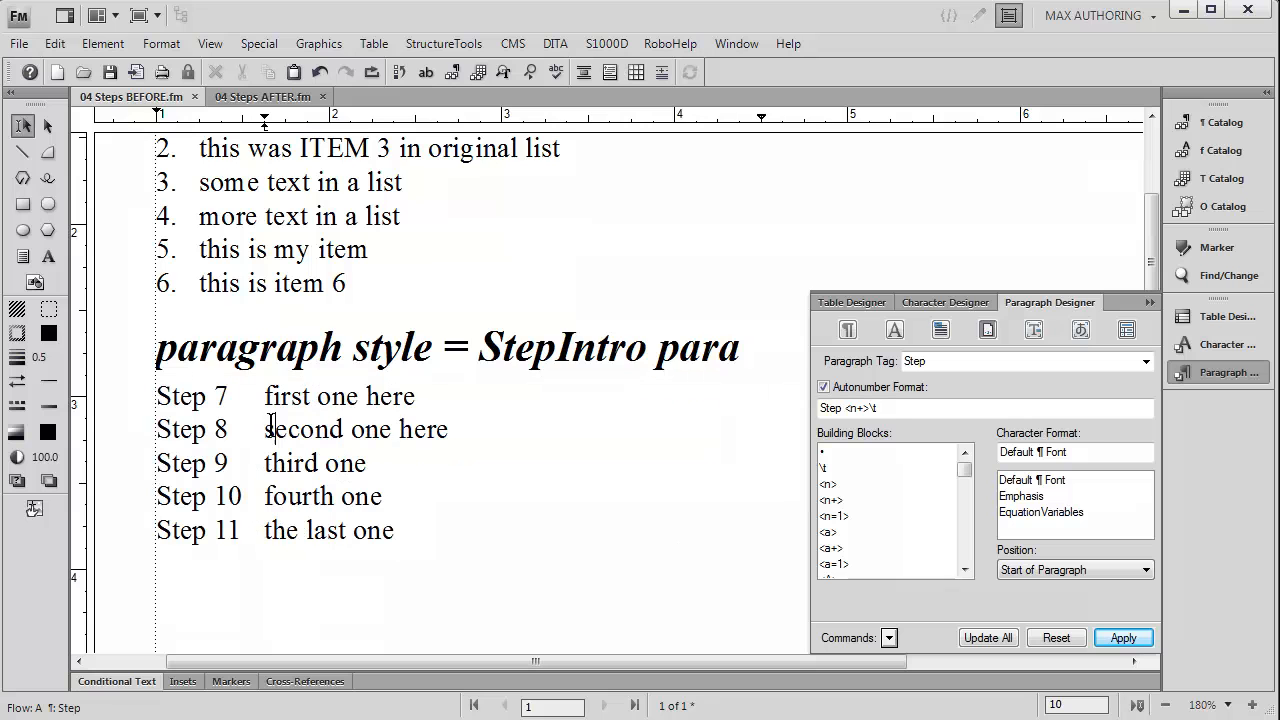
pyautogui.click(893, 408)
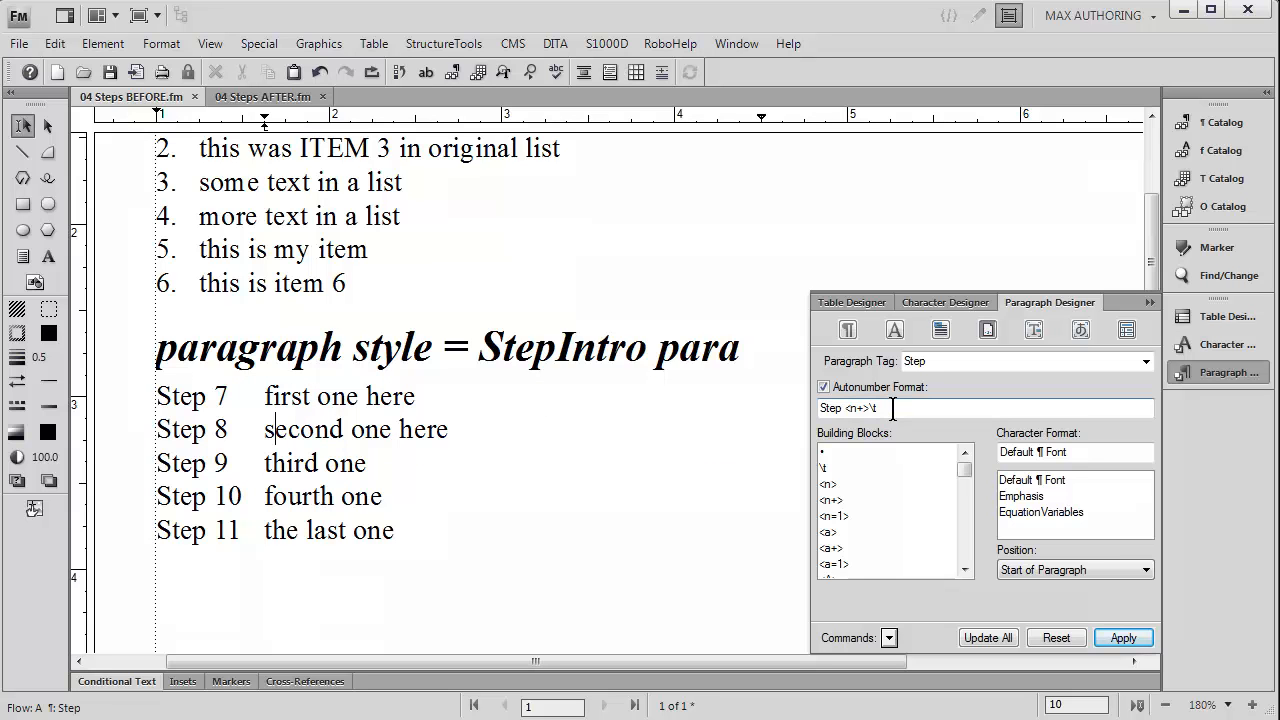
pyautogui.hotkey('shift', 'Left')
pyautogui.hotkey('shift', 'Left')
pyautogui.hotkey('shift', 'Left')
pyautogui.hotkey('shift', 'Left')
pyautogui.hotkey('shift', 'Left')
pyautogui.hotkey('shift', 'Left')
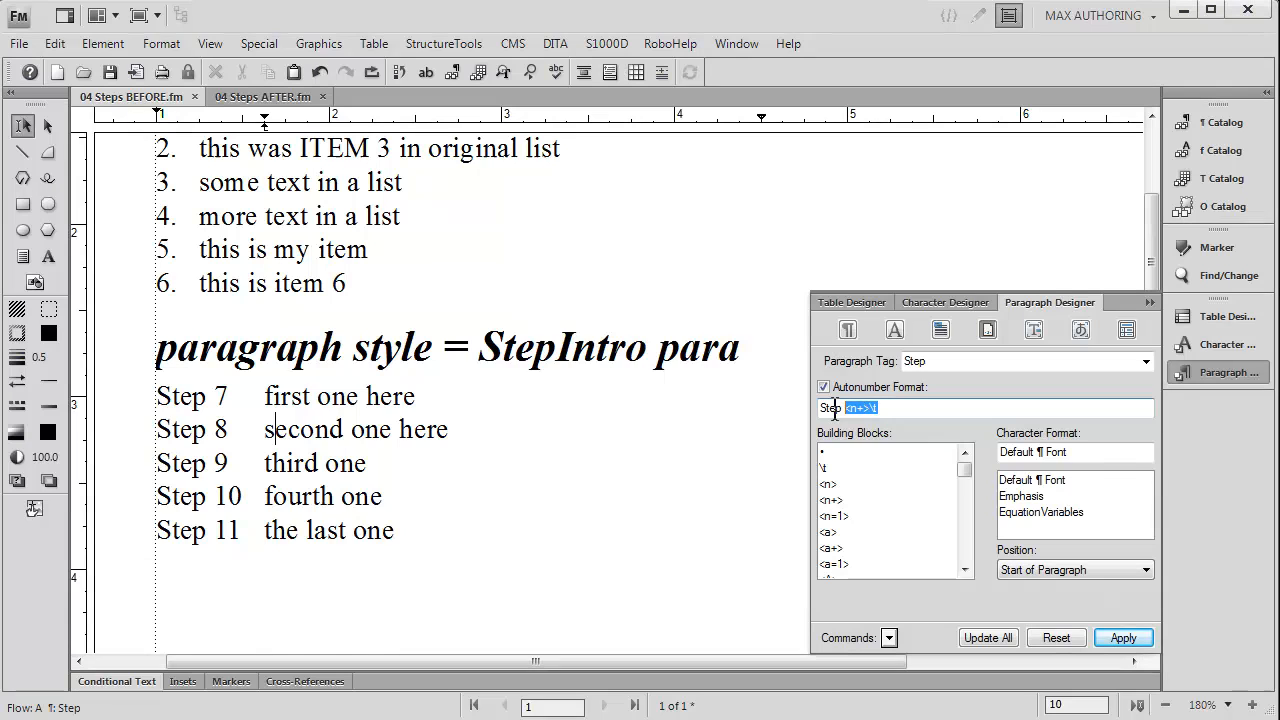
pyautogui.hotkey('shift', 'Home')
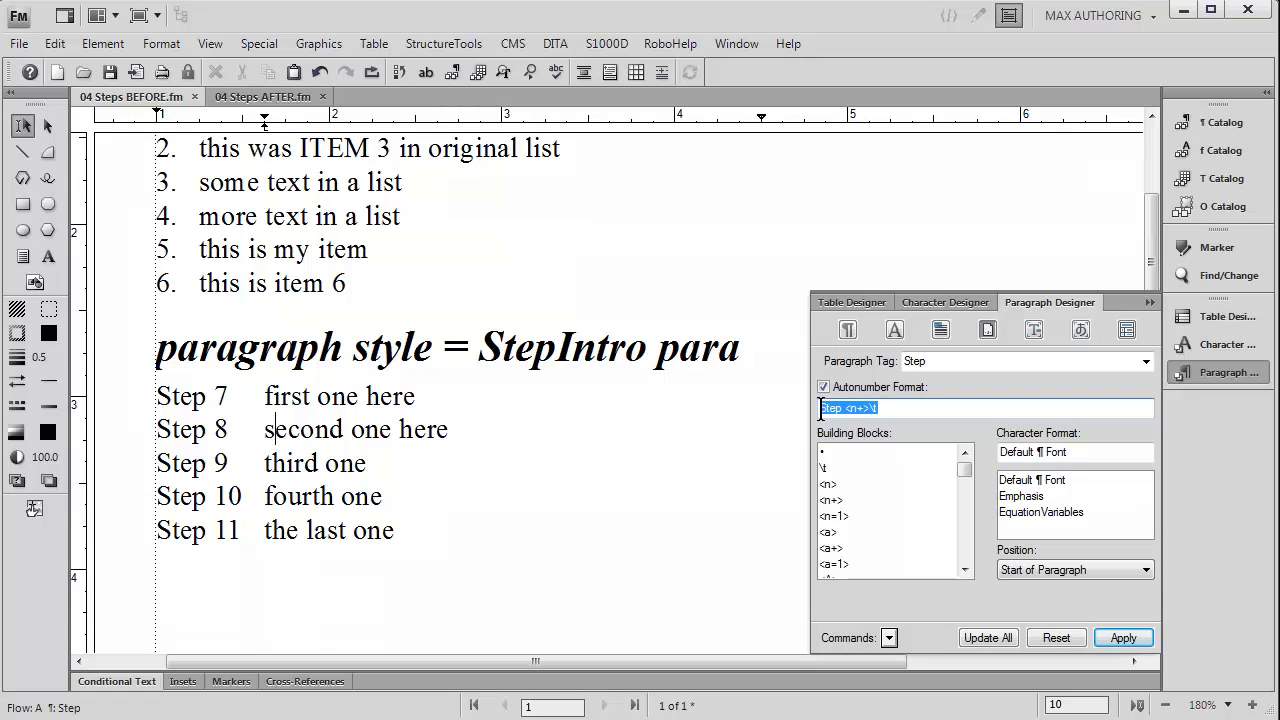
# Step: Switch to Firefox and find "series label" on the FrameMaker help page about lists and autonumbering
pyautogui.hotkey('alt', 'Tab')
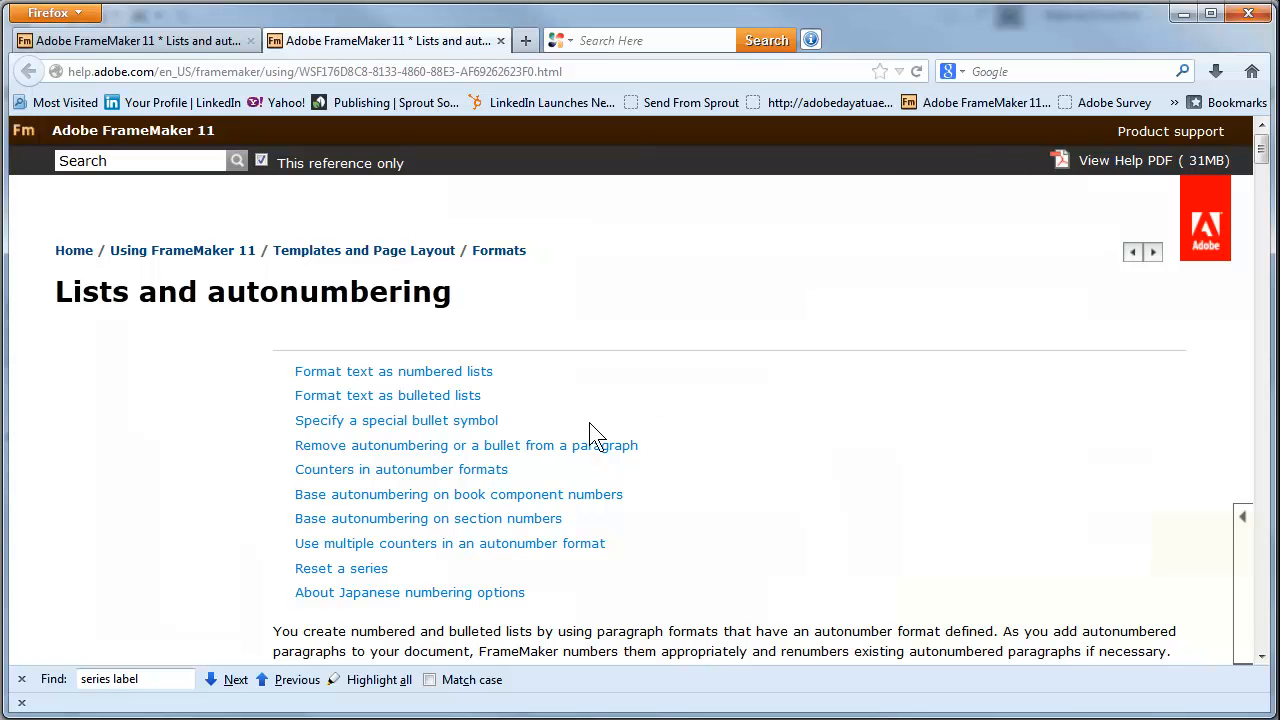
pyautogui.click(236, 680)
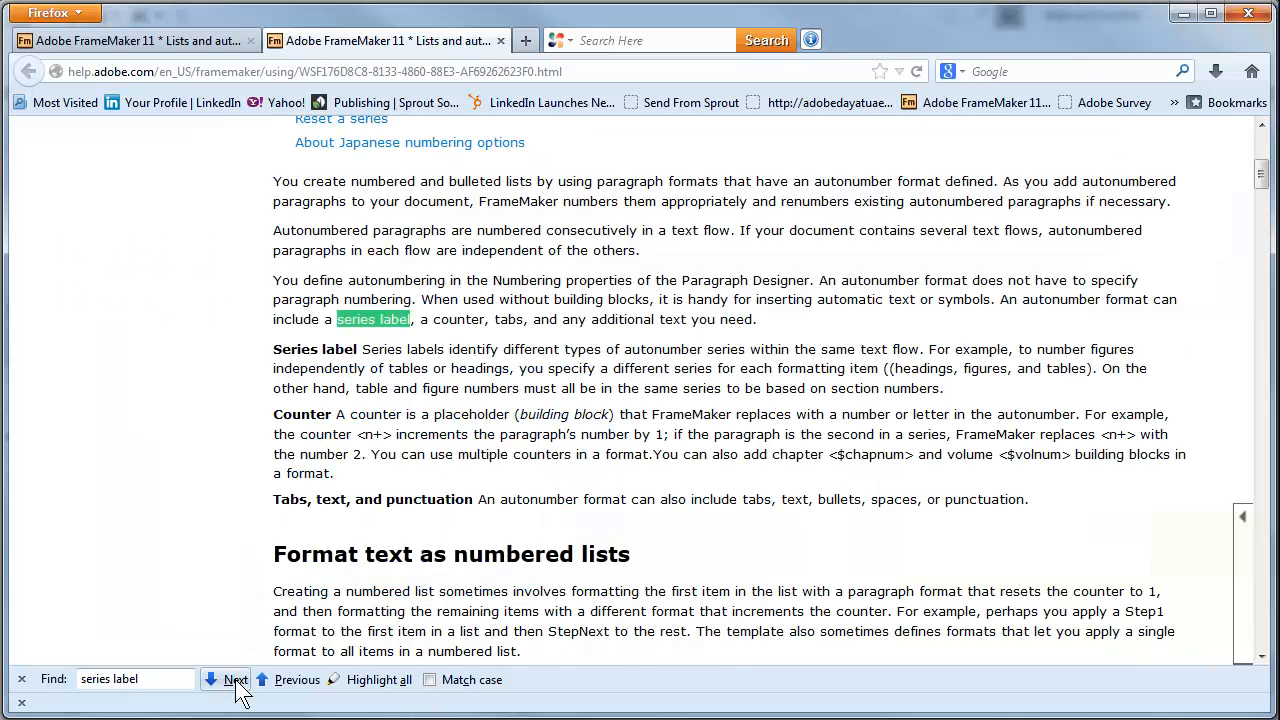
# Step: Find the next "series label" occurrence and read the Series label definition on the help page
pyautogui.click(236, 680)
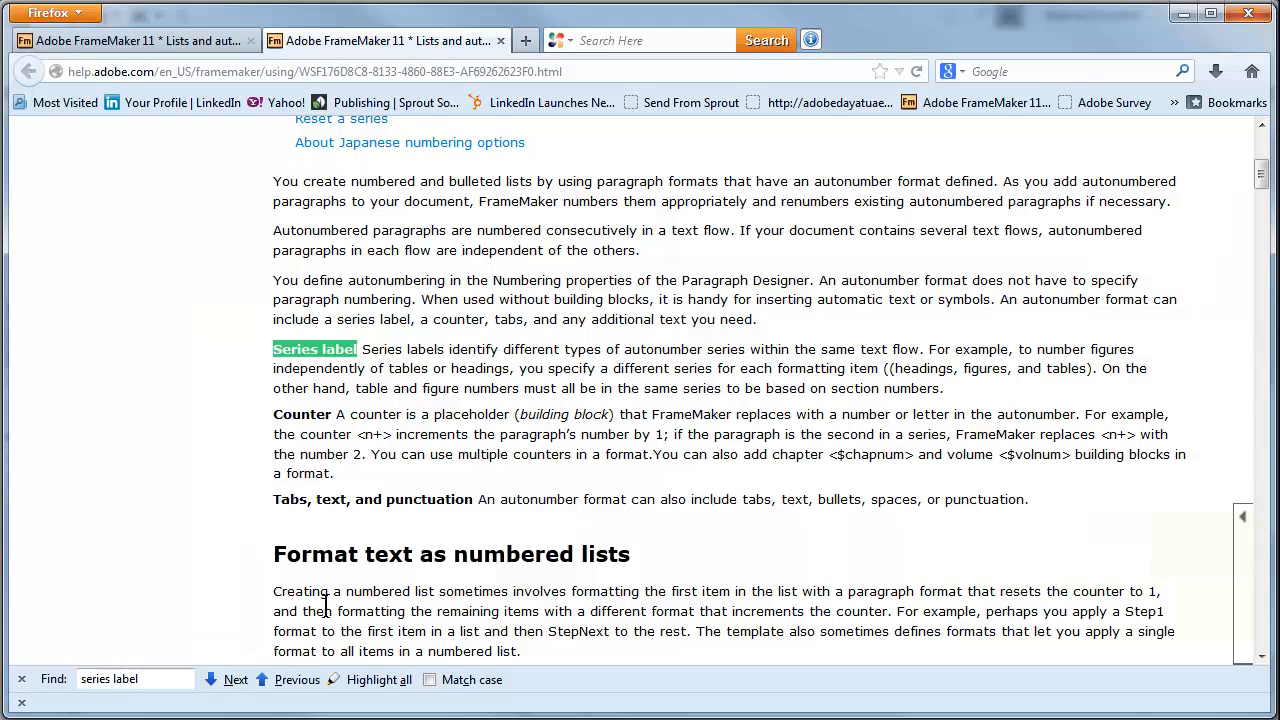
pyautogui.click(362, 348)
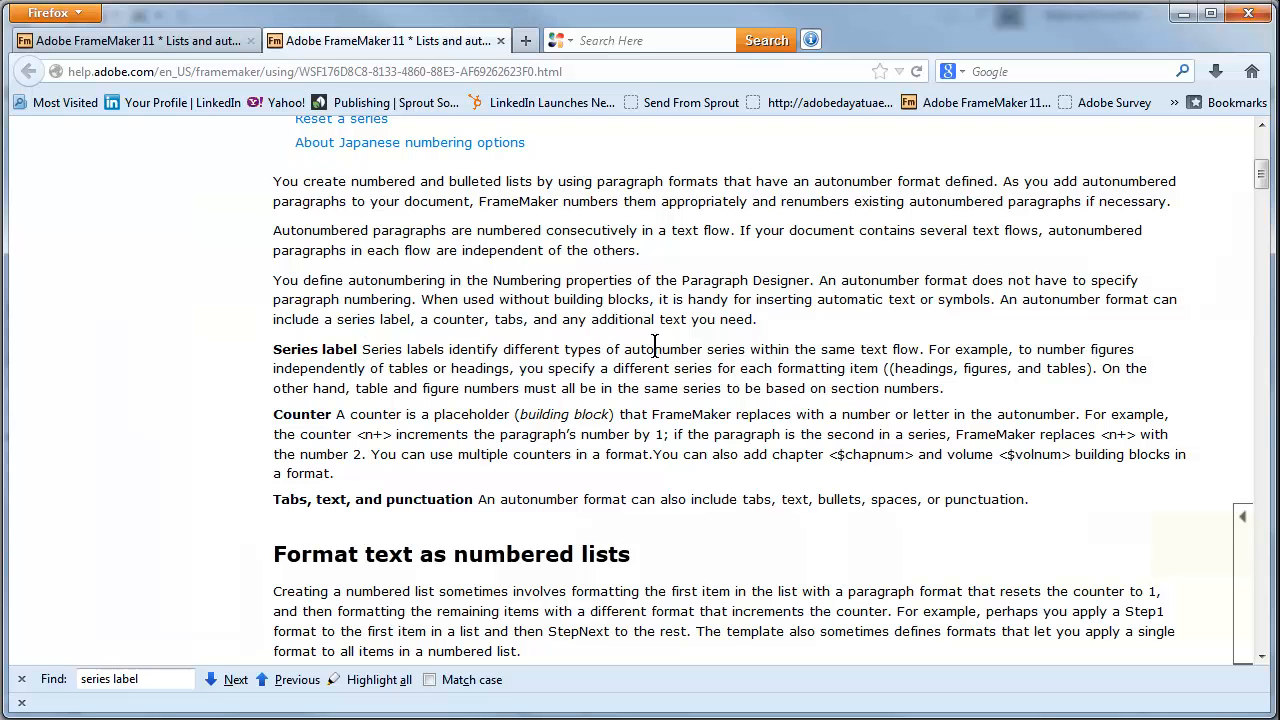
pyautogui.moveTo(919, 349); pyautogui.dragTo(752, 352)
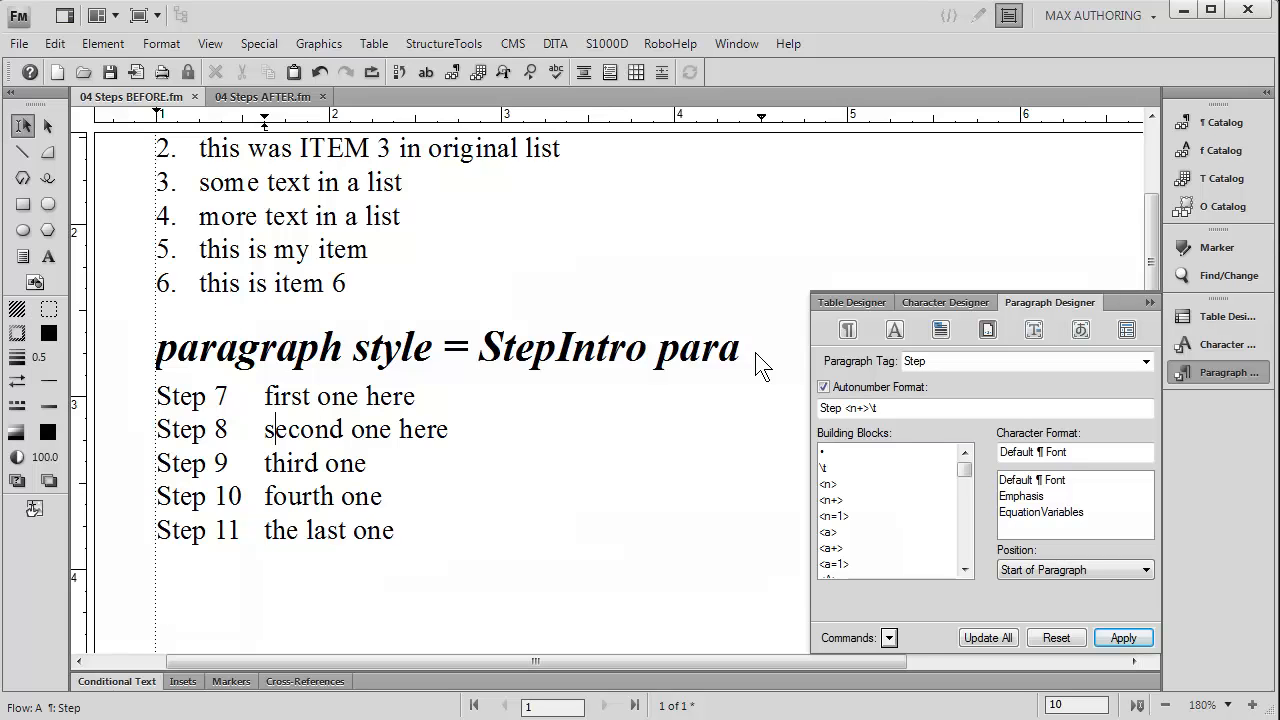
# Step: Switch to the FrameMaker document 04 Steps AFTER.fm and inspect the StepIntro heading's autonumber format
pyautogui.click(278, 96)
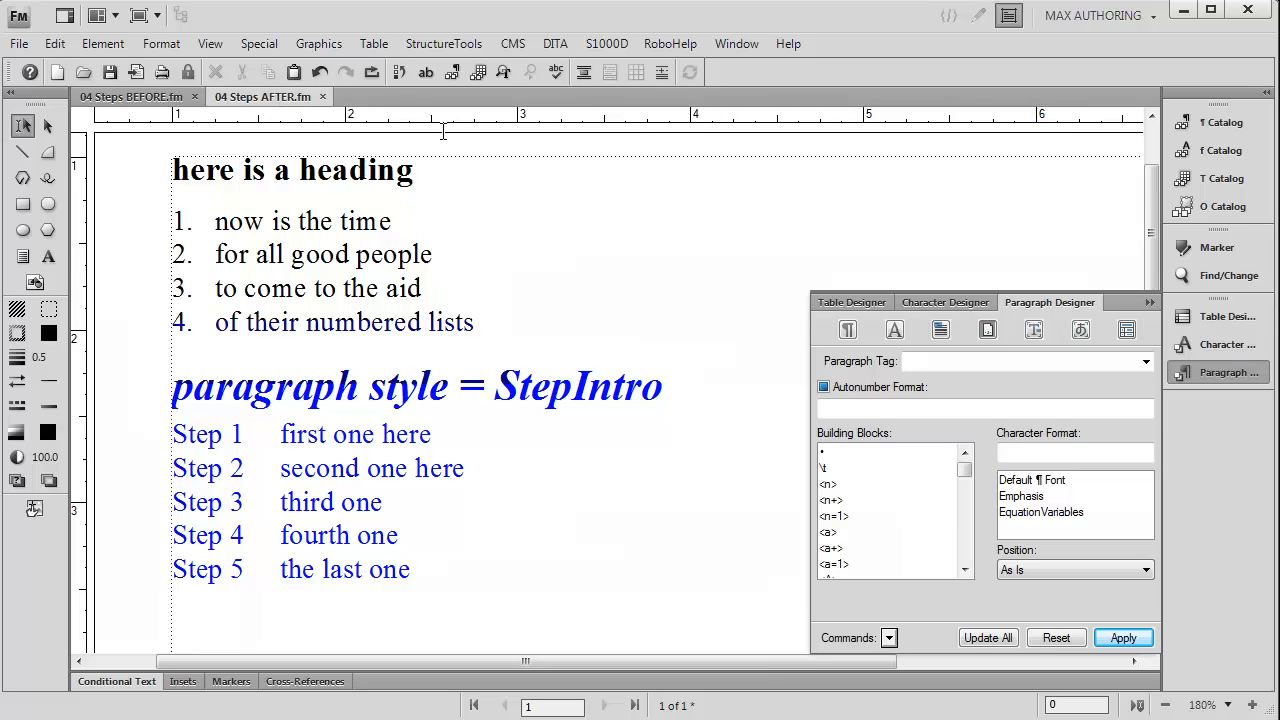
pyautogui.doubleClick(575, 395)
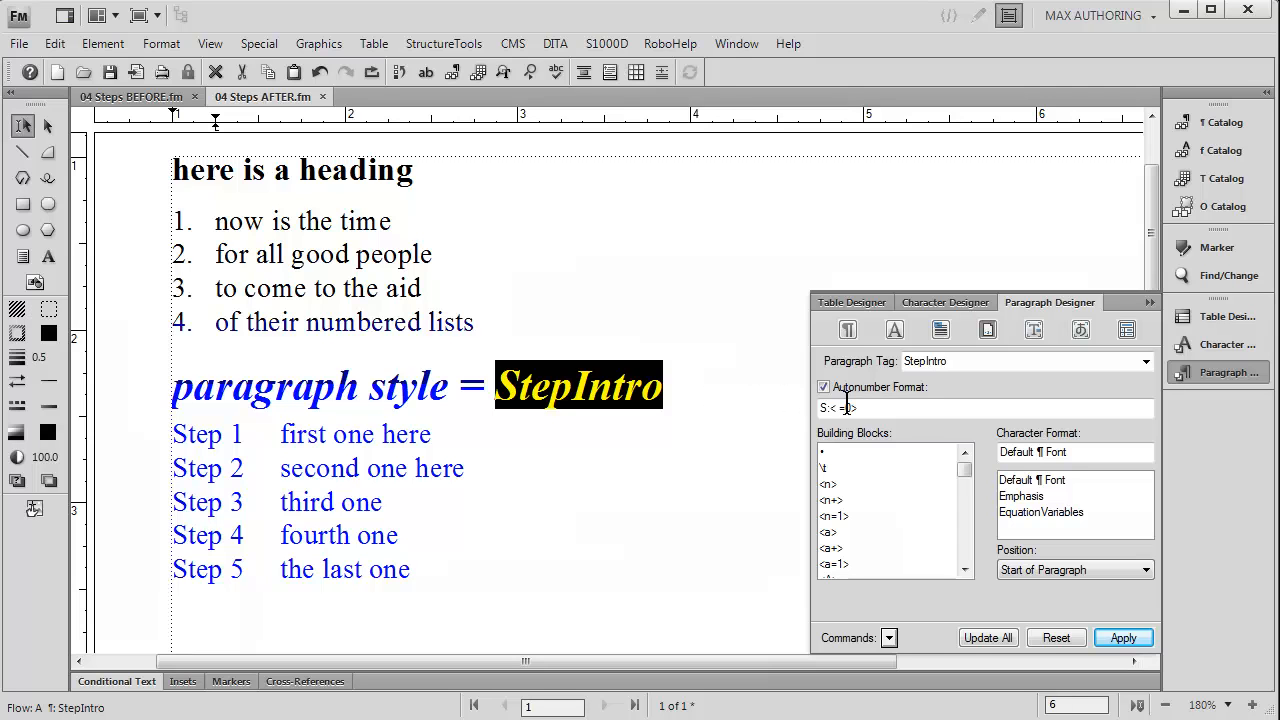
# Step: Copy the StepIntro autonumber format "S:< =0>" onto a new line below the heading and undo the insertion
pyautogui.moveTo(866, 408); pyautogui.dragTo(788, 400)
pyautogui.hotkey('ctrl', 'c')
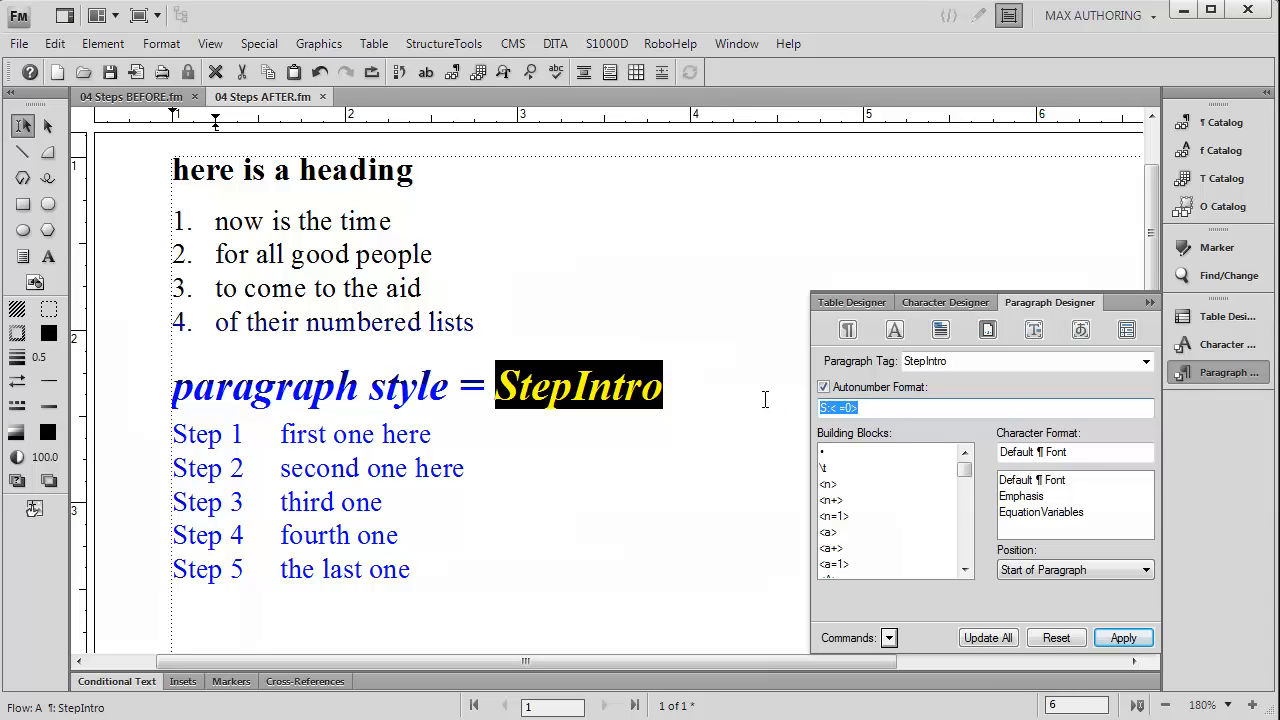
pyautogui.click(683, 396)
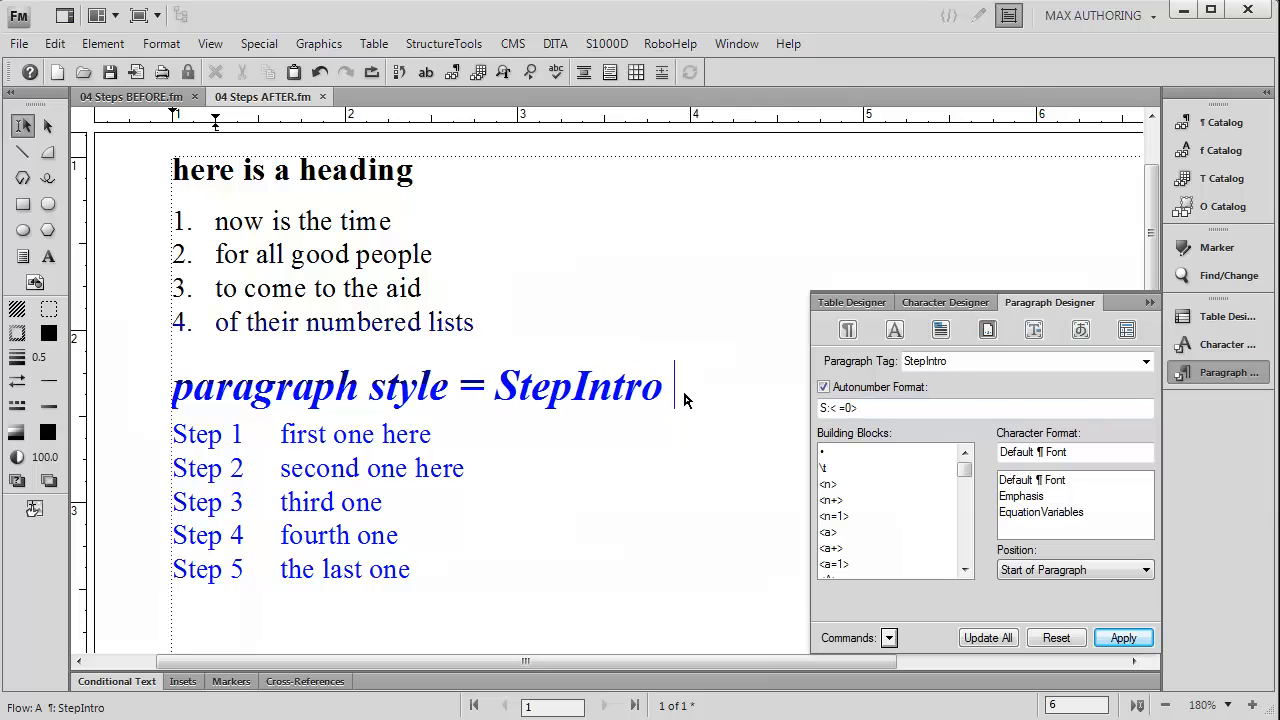
pyautogui.press('Return')
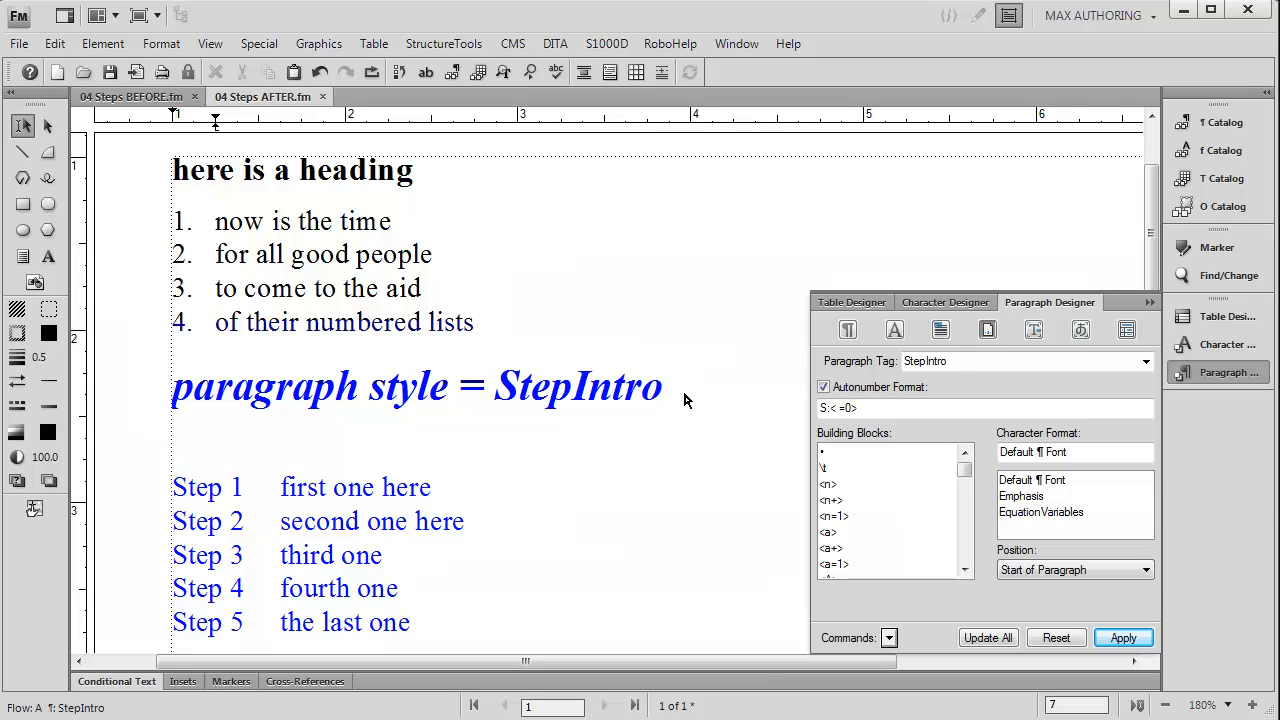
pyautogui.hotkey('ctrl', 'v')
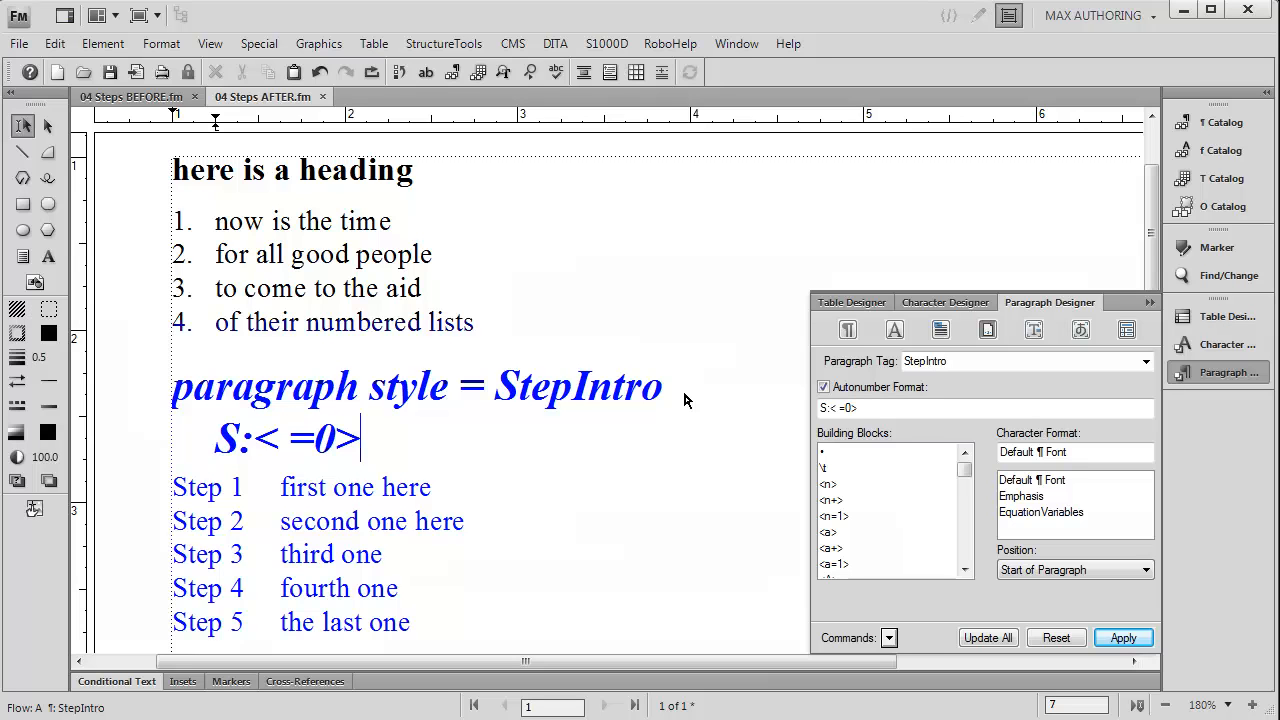
pyautogui.hotkey('ctrl', 'z')
pyautogui.hotkey('ctrl', 'z')
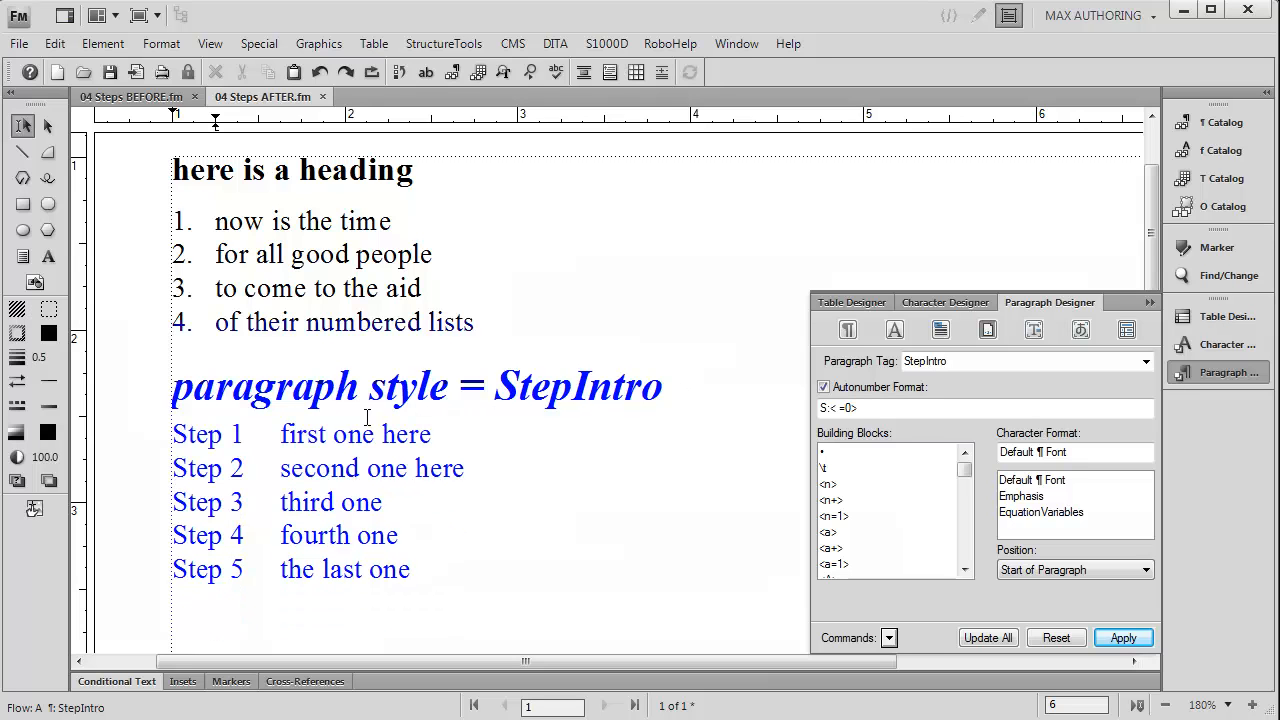
# Step: Copy the Step autonumber format "S:Step <n+>\t" onto a new line below "first one here"
pyautogui.doubleClick(326, 445)
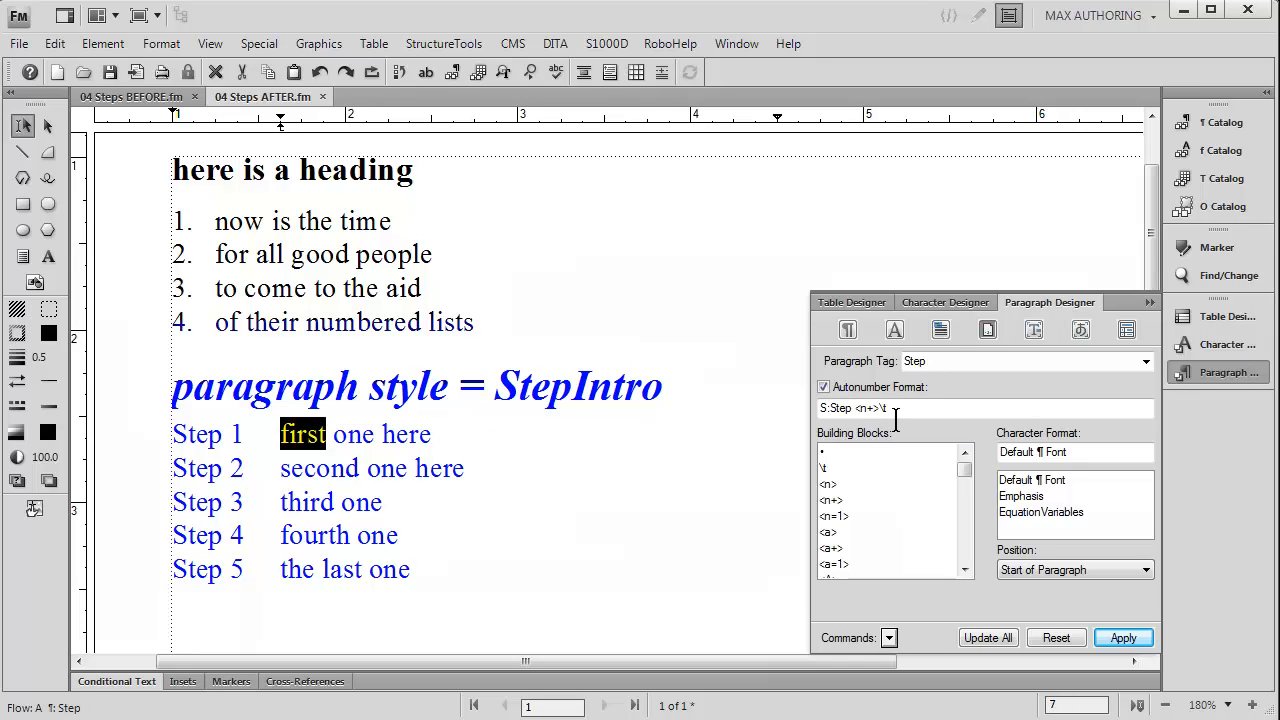
pyautogui.moveTo(905, 410); pyautogui.dragTo(787, 399)
pyautogui.hotkey('ctrl', 'c')
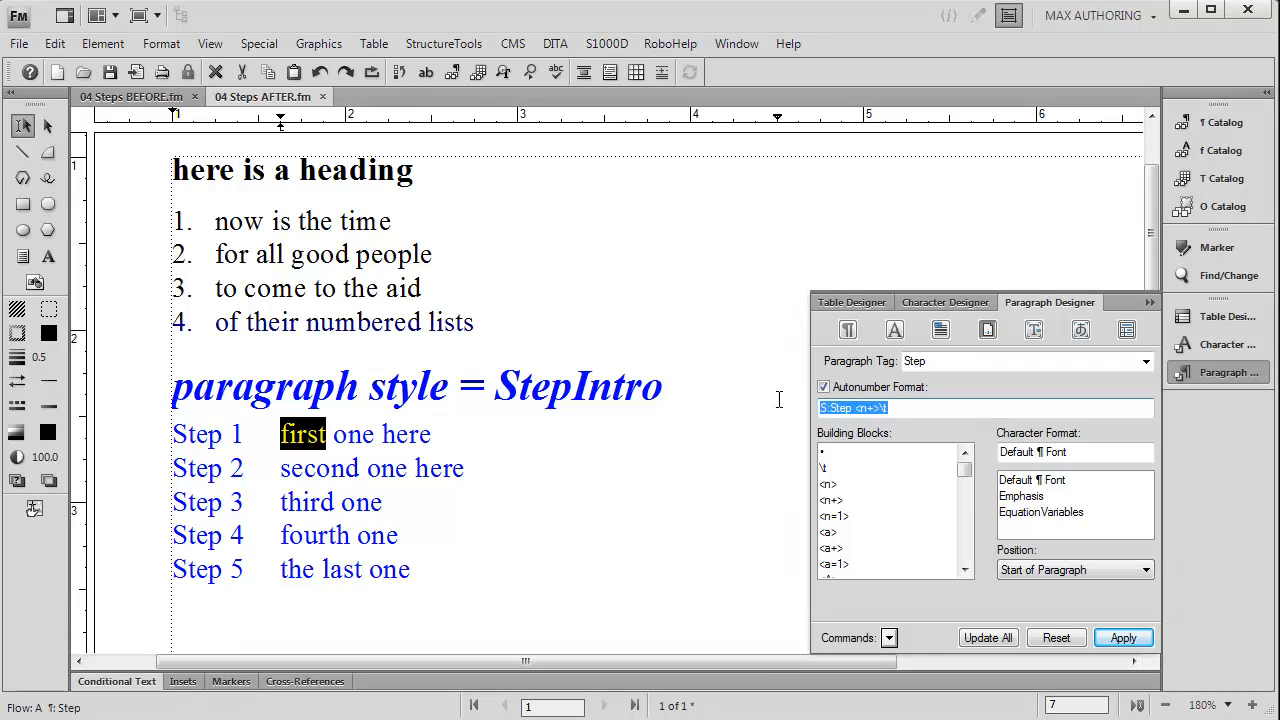
pyautogui.click(456, 440)
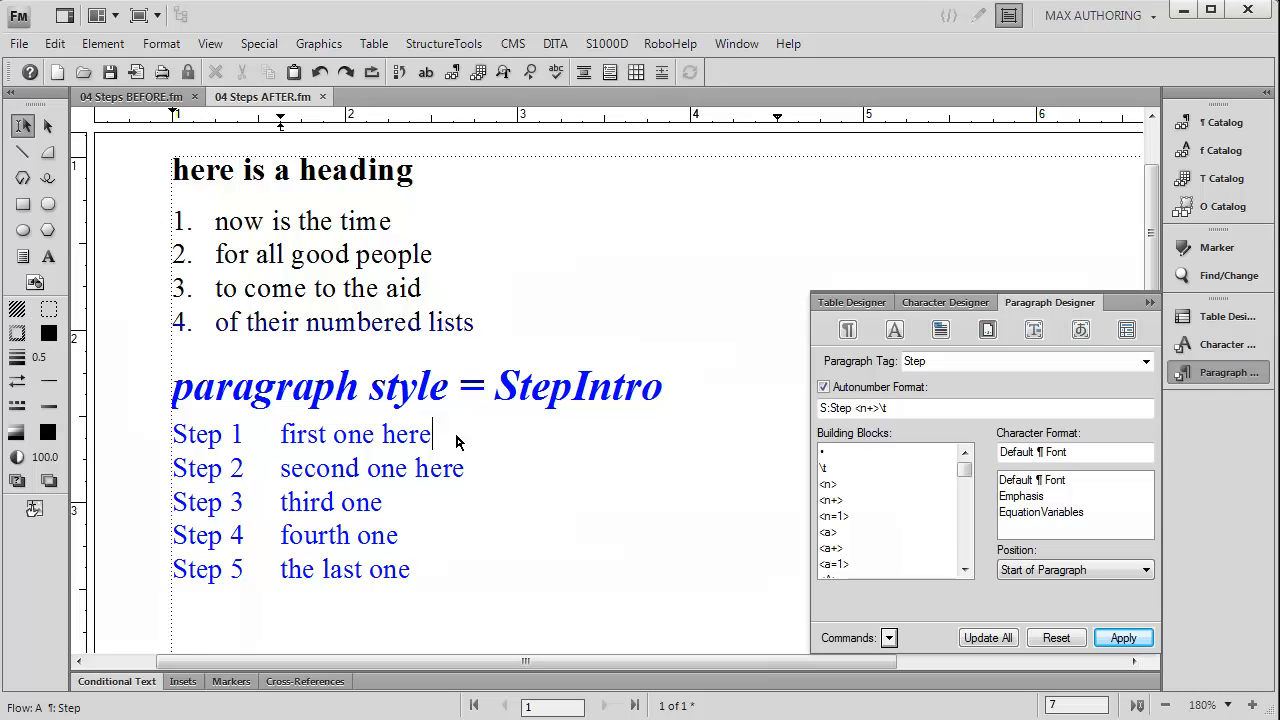
pyautogui.press('Return')
pyautogui.hotkey('ctrl', 'v')
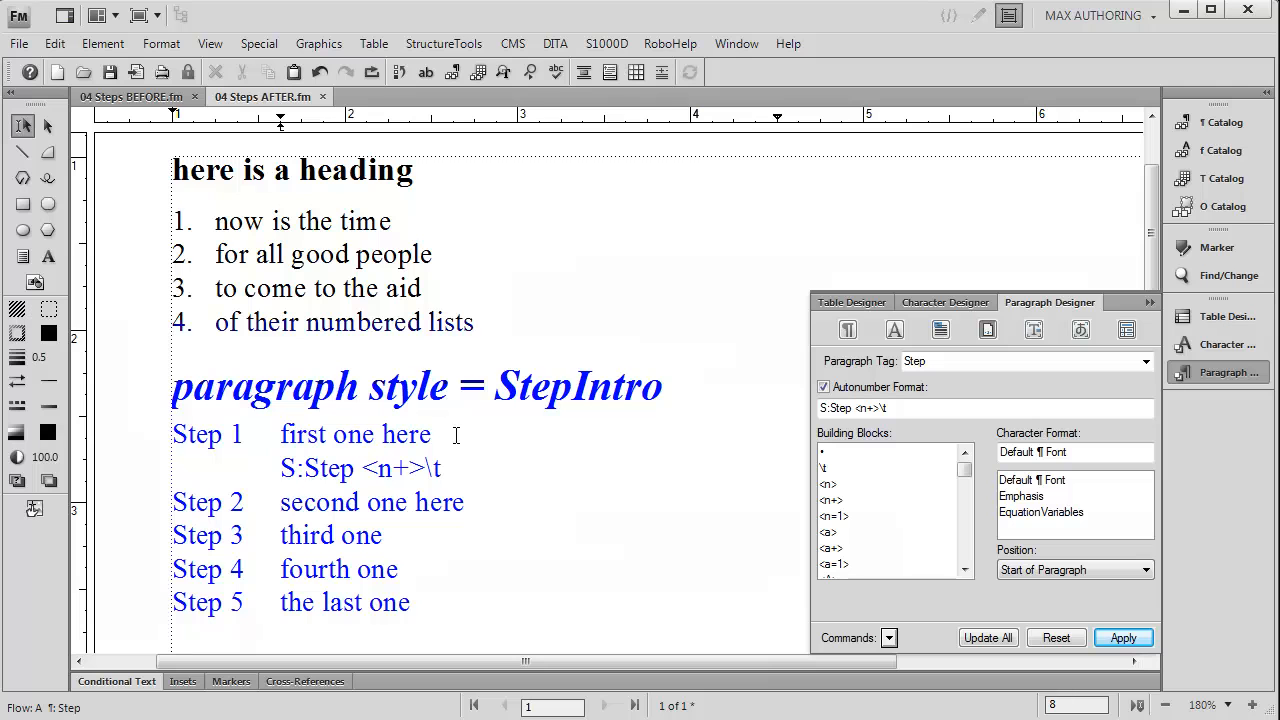
# Step: Highlight the Step text, <n+> counter and \t tab in the pasted format line one by one, and delete that line
pyautogui.doubleClick(302, 468)
pyautogui.doubleClick(330, 472)
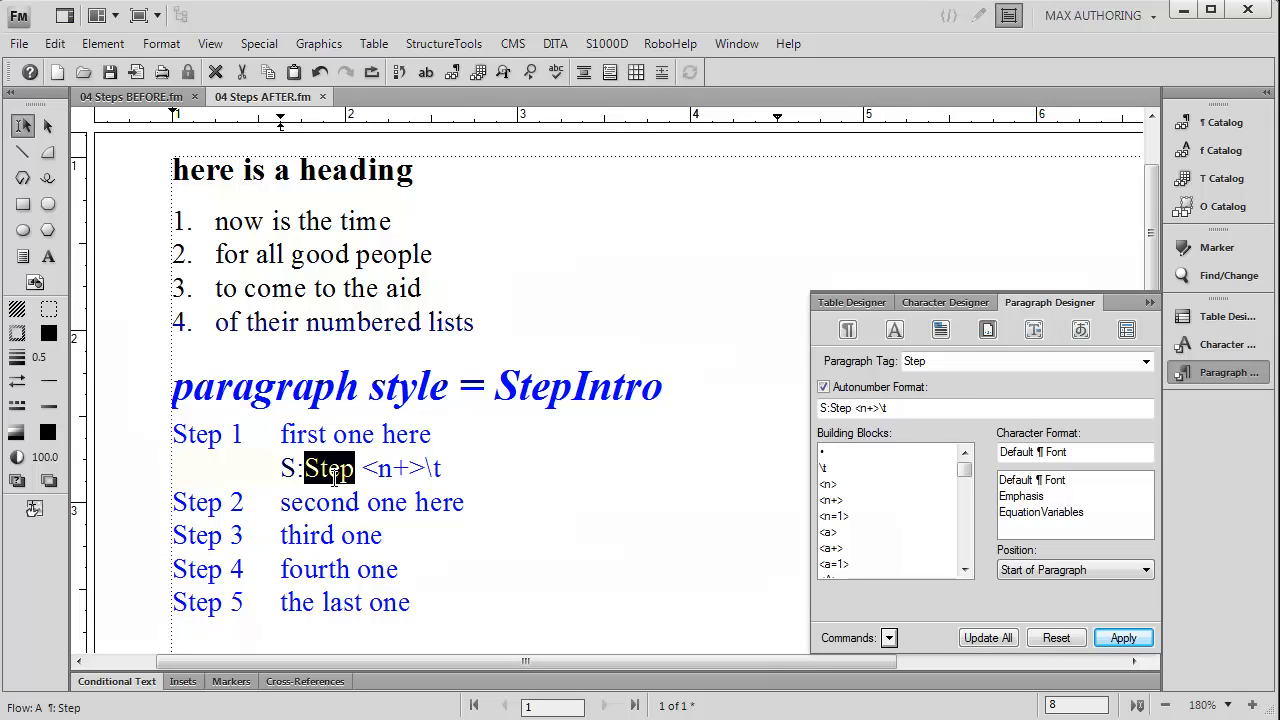
pyautogui.moveTo(364, 470); pyautogui.dragTo(425, 469)
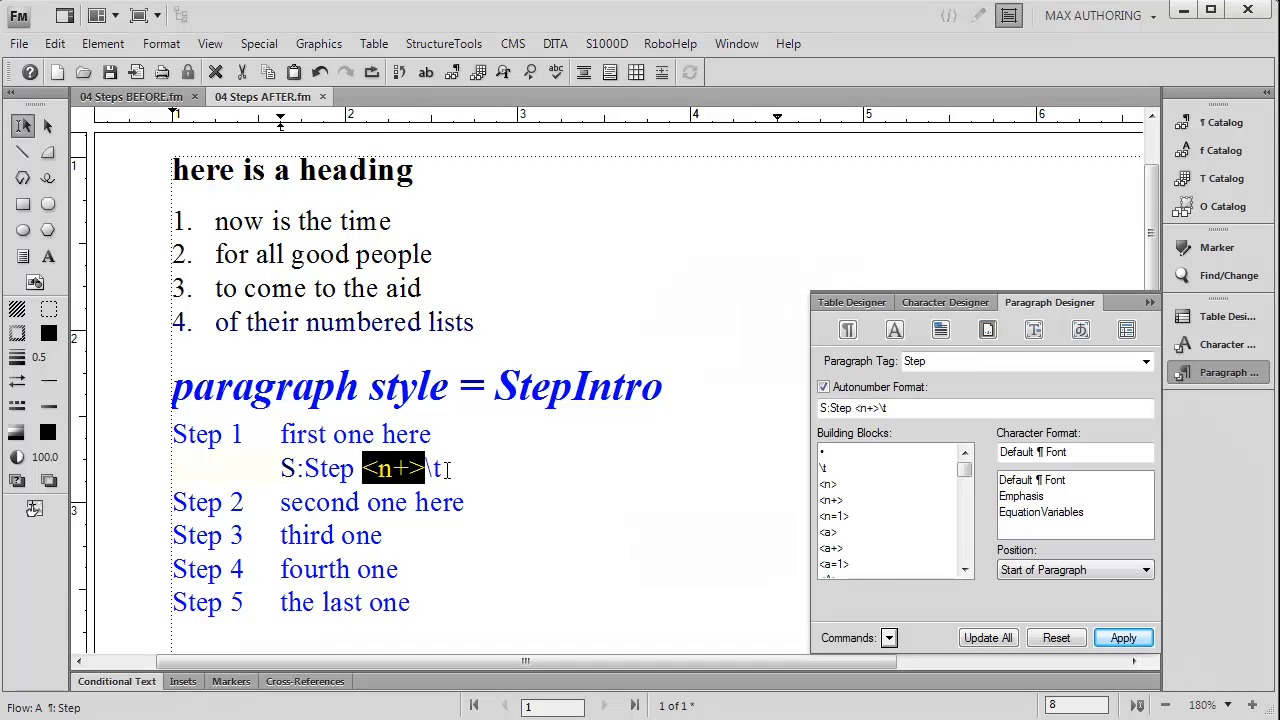
pyautogui.click(436, 468)
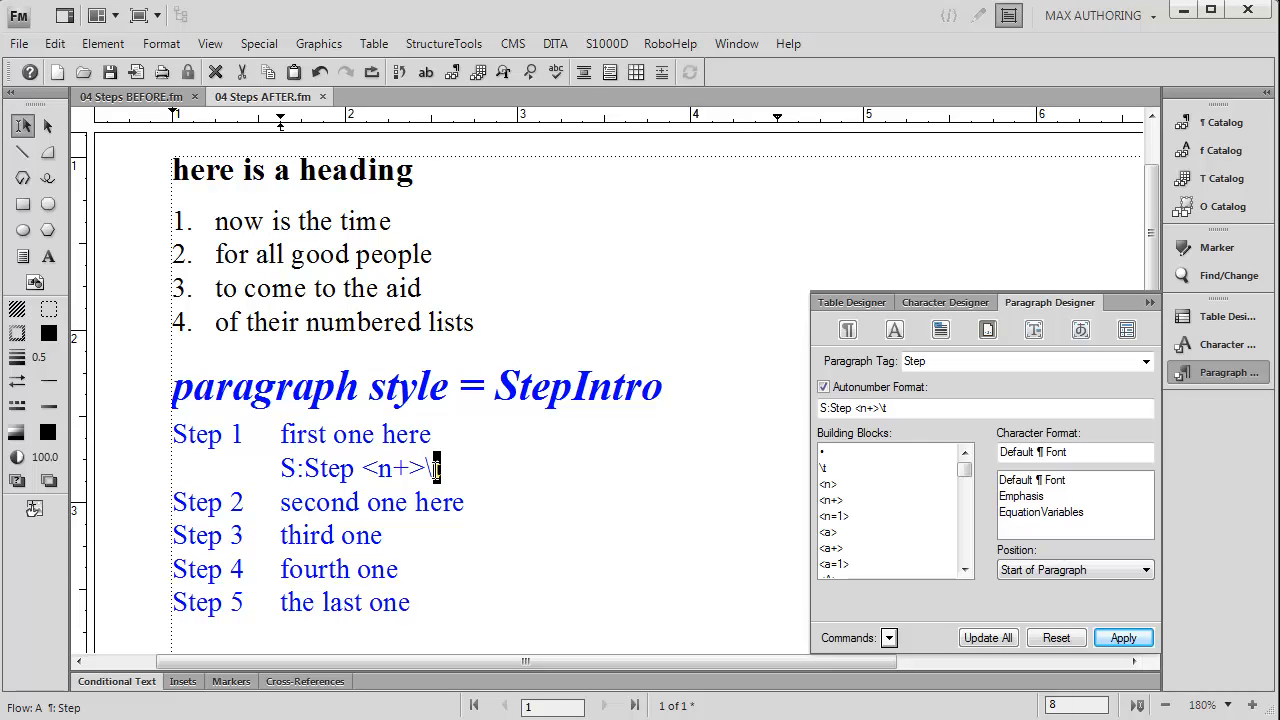
pyautogui.moveTo(437, 468); pyautogui.dragTo(428, 470)
pyautogui.click(343, 470)
pyautogui.tripleClick(343, 470)
pyautogui.press('BackSpace')
pyautogui.press('BackSpace')
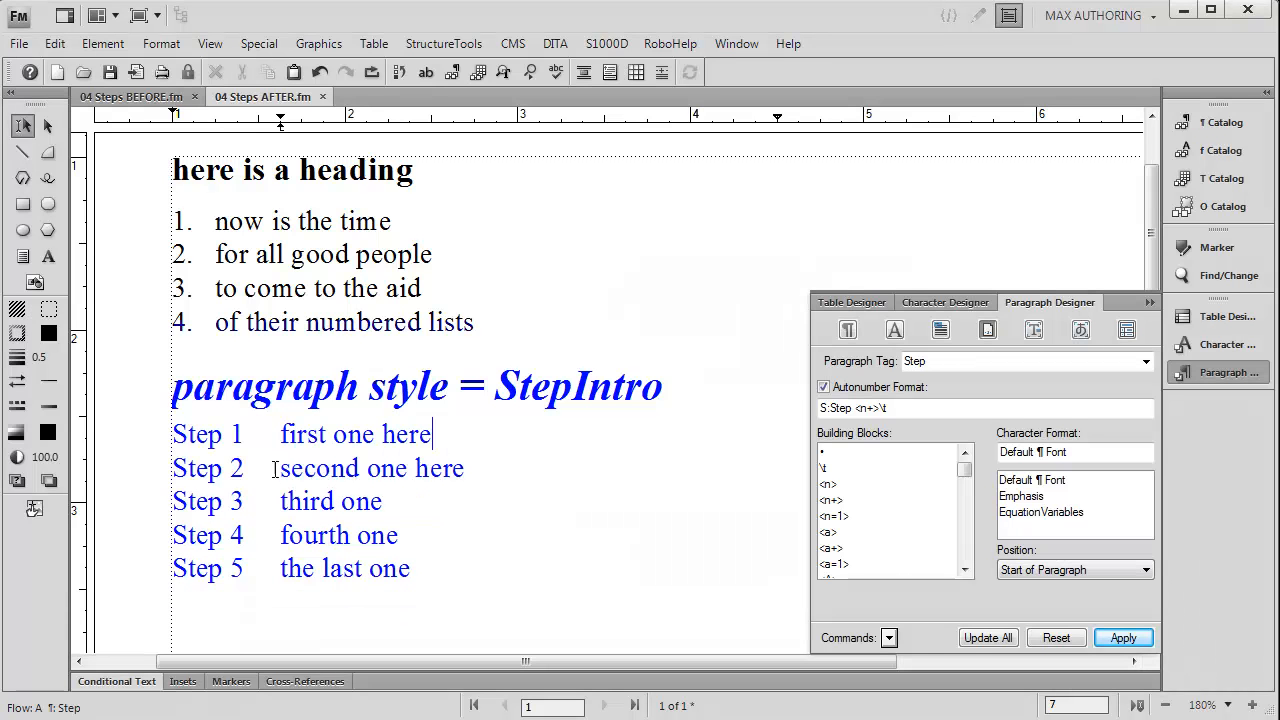
# Step: Move the "fourth one" paragraph to the start of the Step list, and then "third one" ahead of it
pyautogui.scroll(-1, 330, 450)
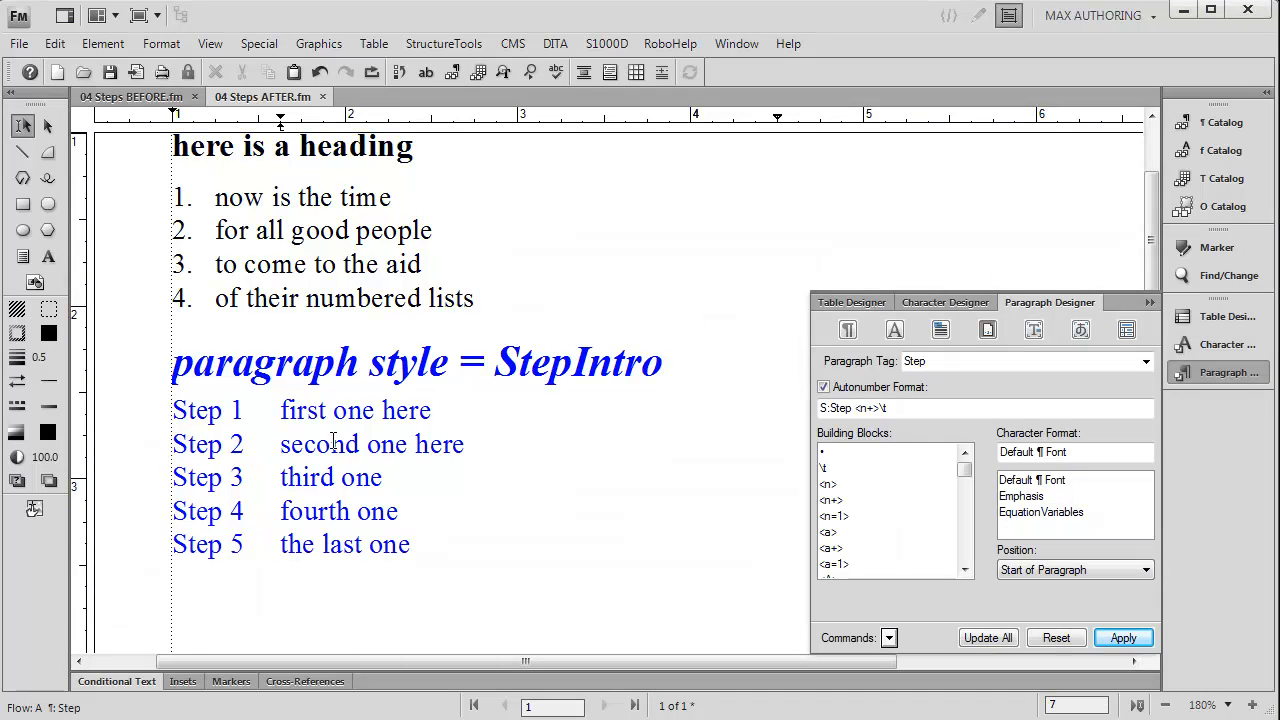
pyautogui.tripleClick(366, 511)
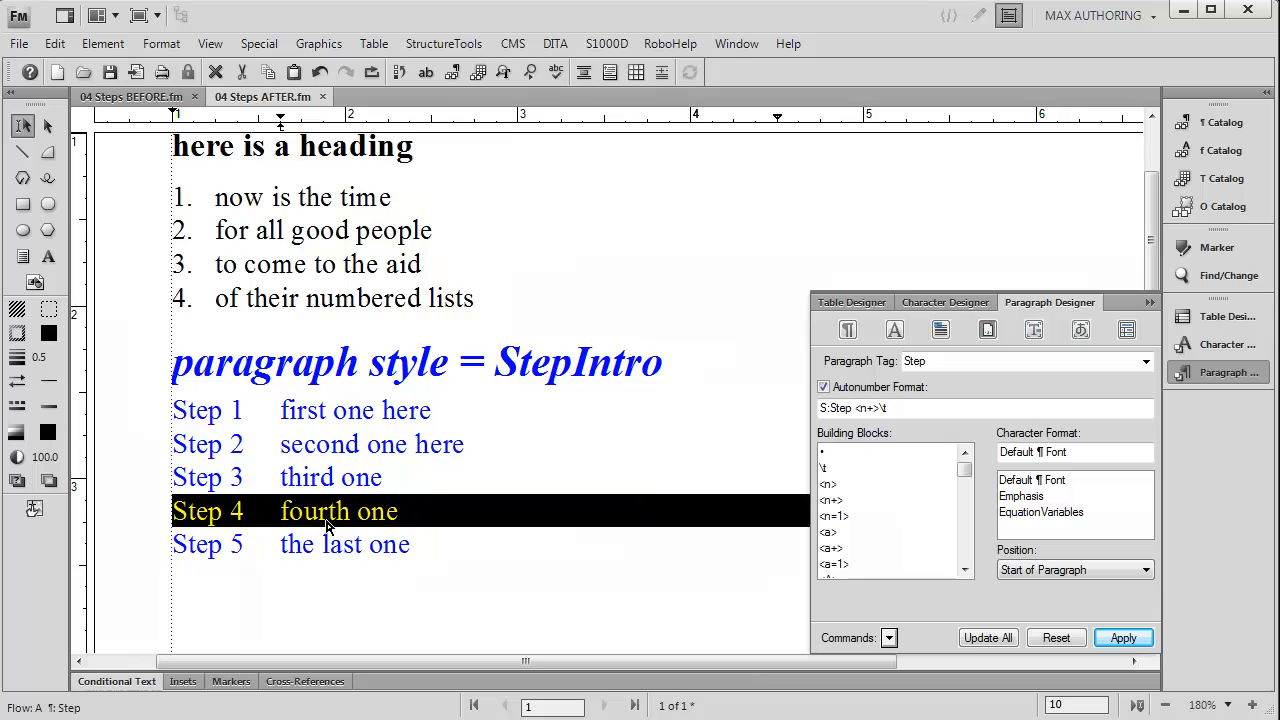
pyautogui.moveTo(300, 511); pyautogui.dragTo(265, 411)
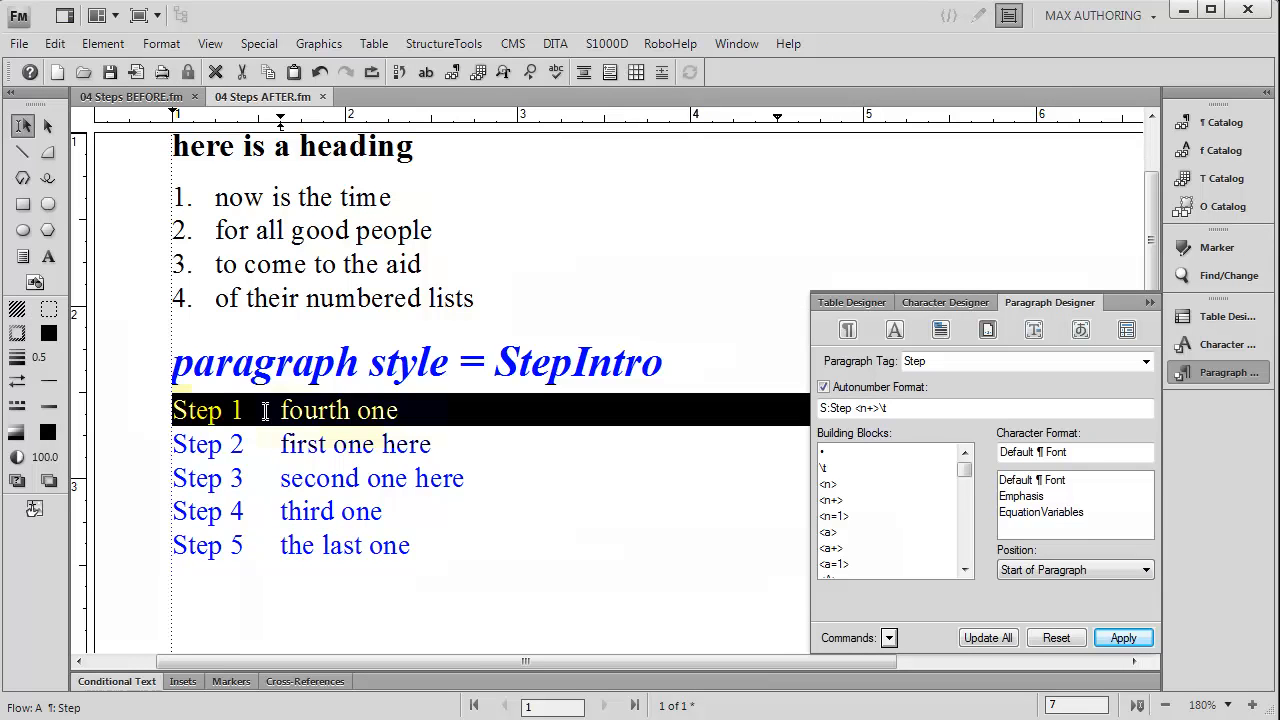
pyautogui.doubleClick(358, 515)
pyautogui.tripleClick(358, 515)
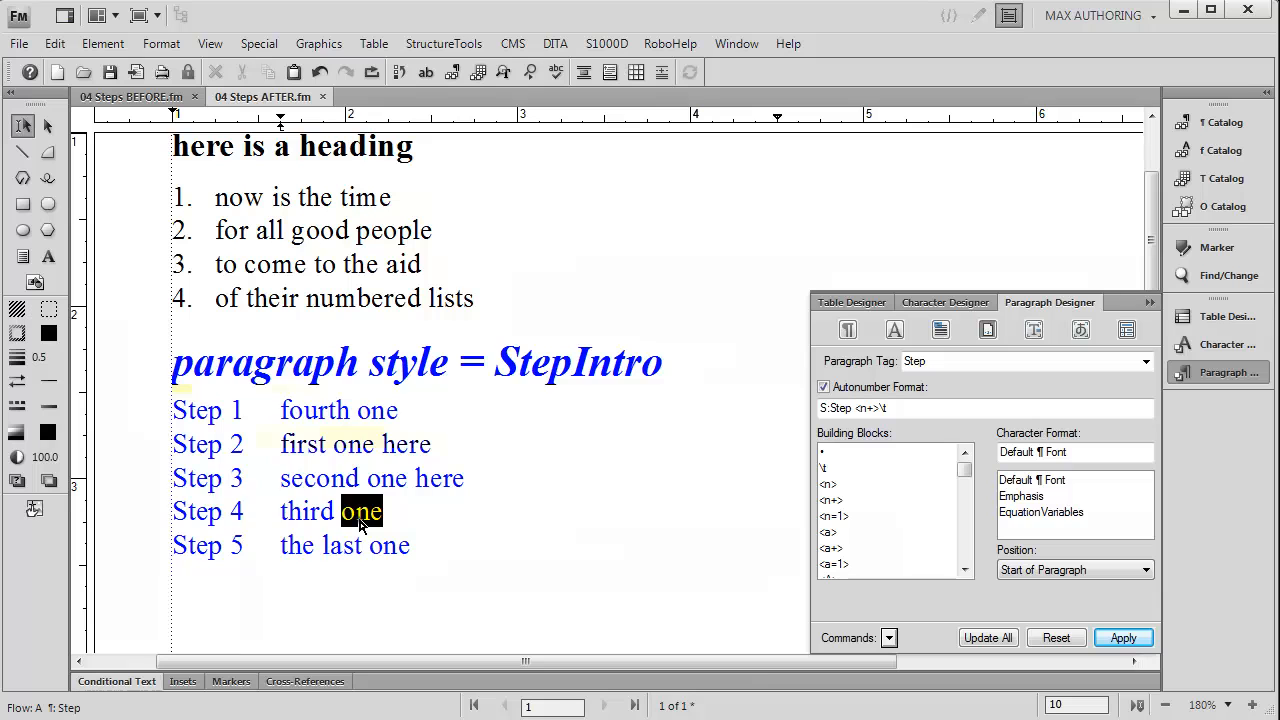
pyautogui.moveTo(358, 515); pyautogui.dragTo(268, 409)
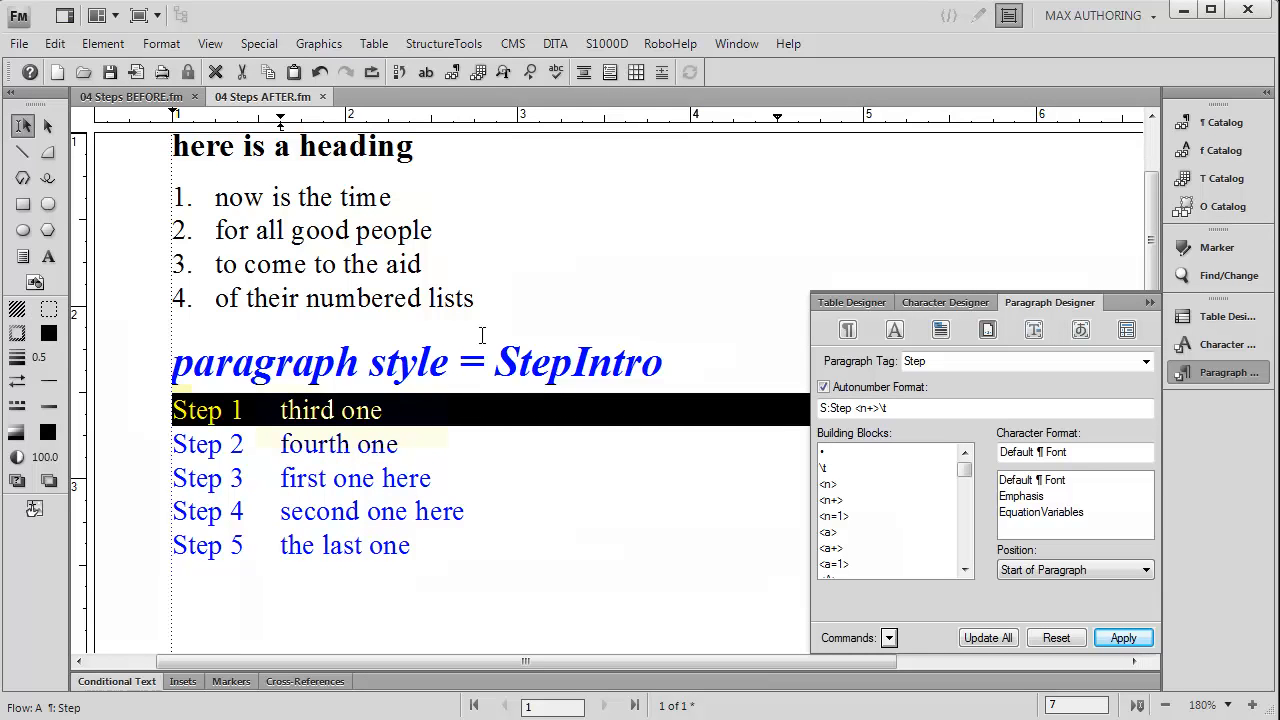
# Step: Check the Numbered items' autonumber format and add the item "a fifth item" after "of their numbered lists"
pyautogui.click(490, 301)
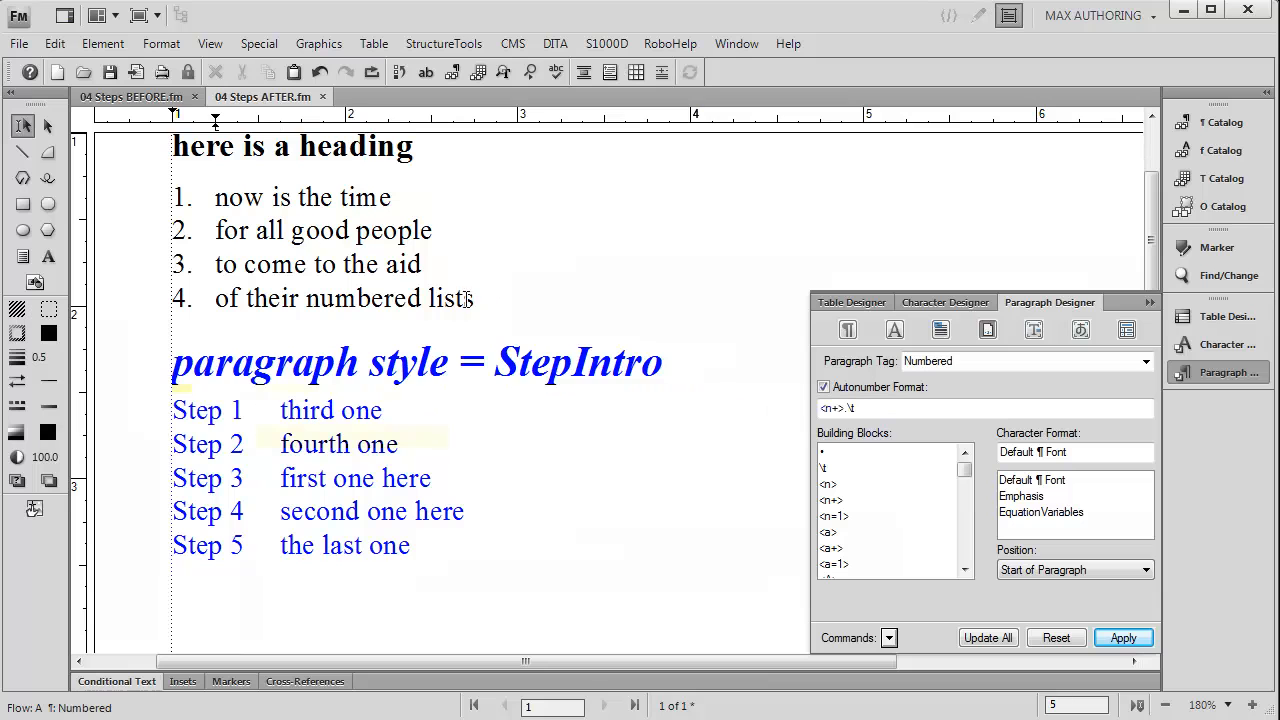
pyautogui.doubleClick(414, 263)
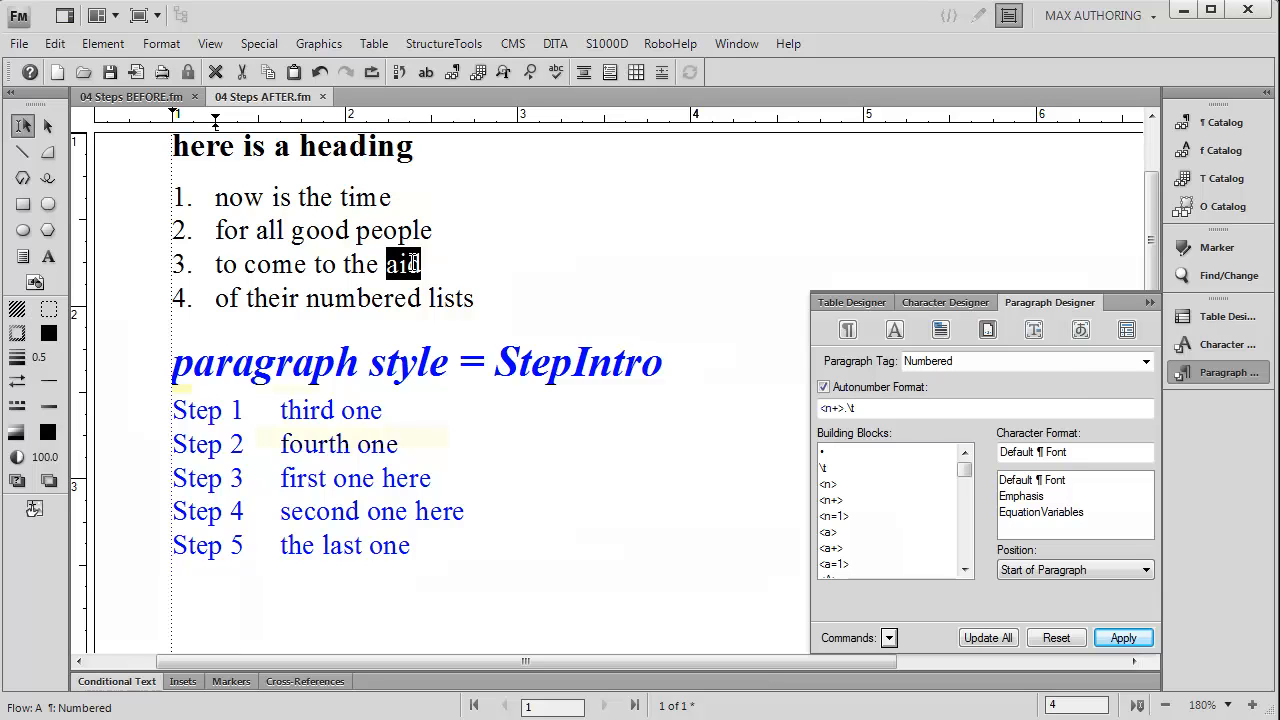
pyautogui.click(481, 301)
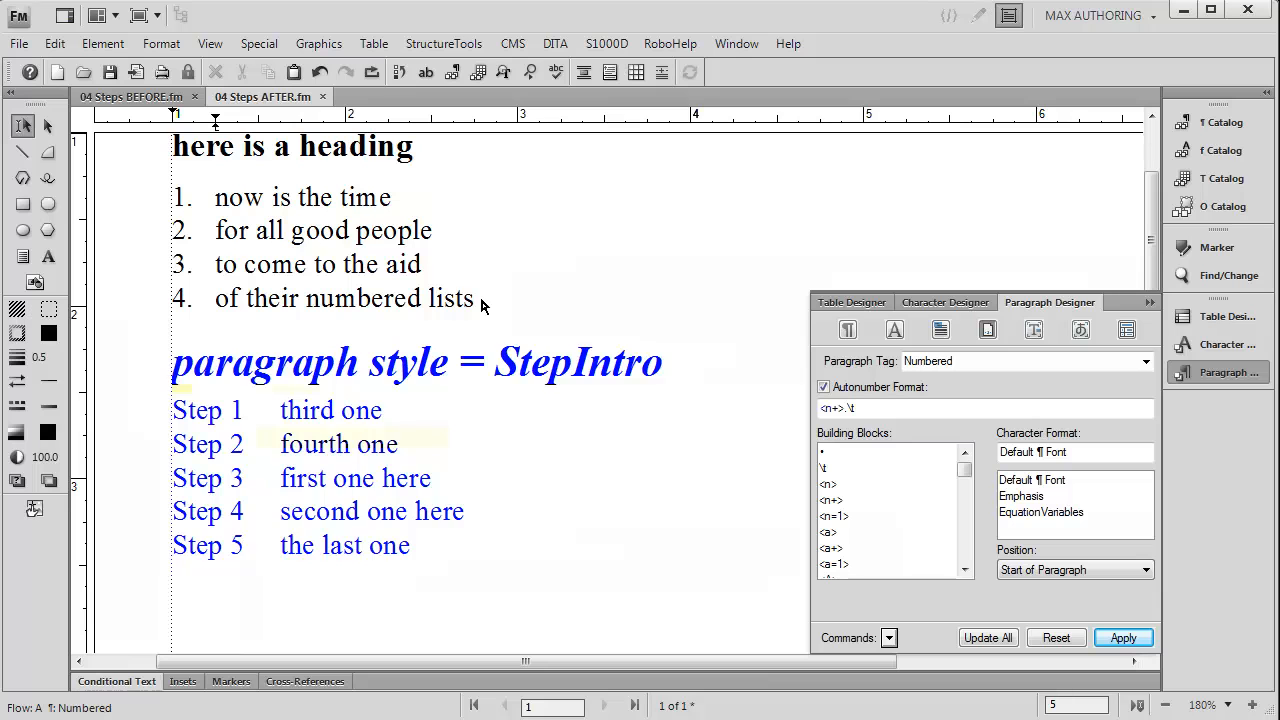
pyautogui.press('Return')
pyautogui.write('a fi')
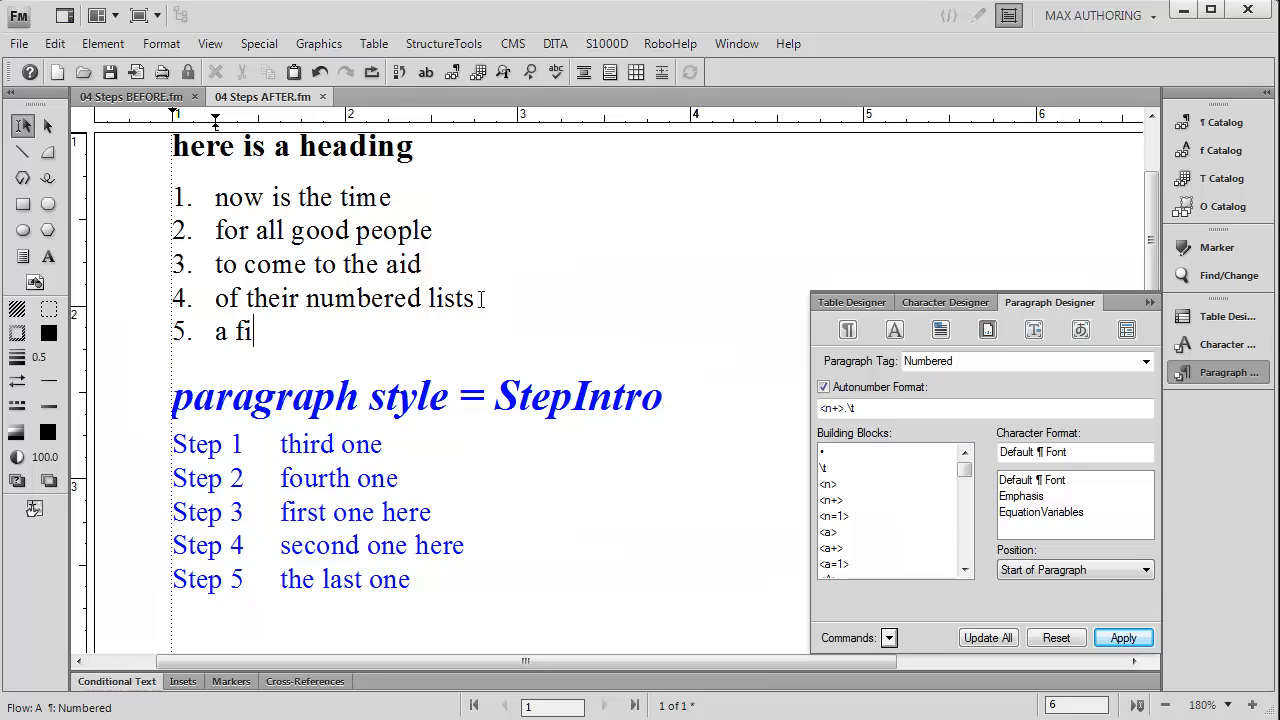
pyautogui.write('fth item')
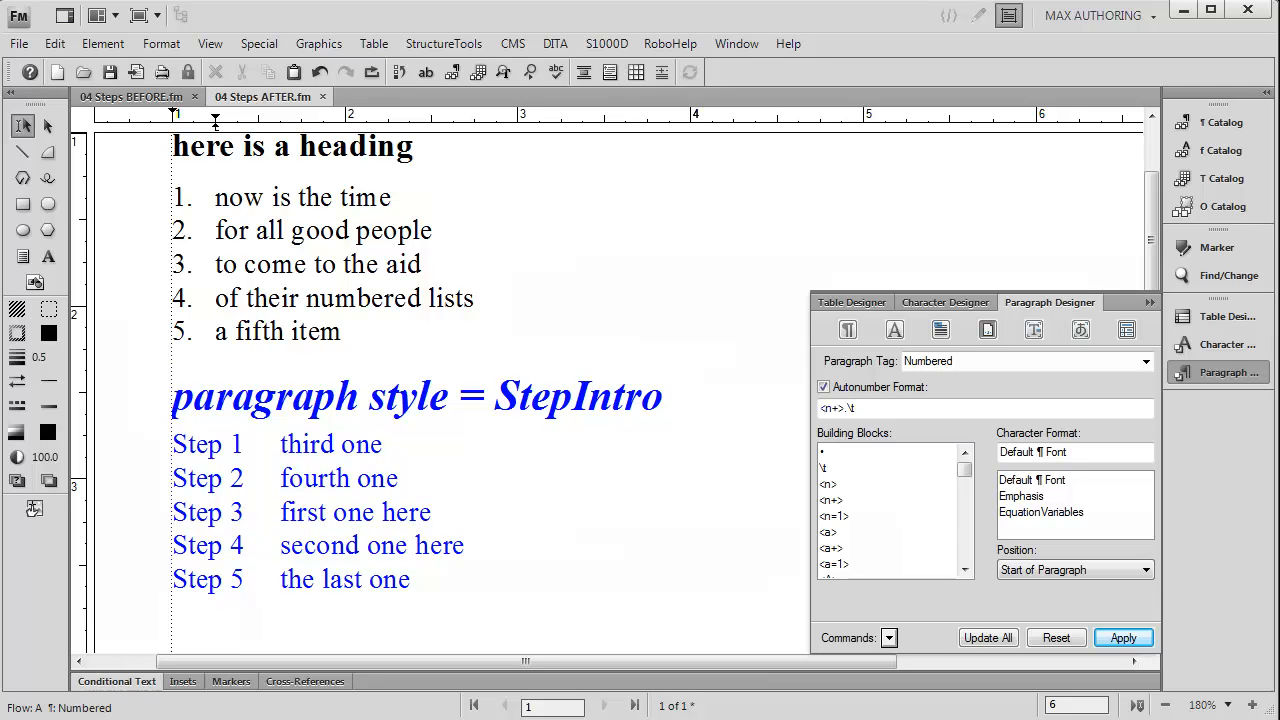
# Step: Add a paragraph reading "this is one" with the Numbered1 format after the step "the last one"
pyautogui.scroll(-3, 715, 425)
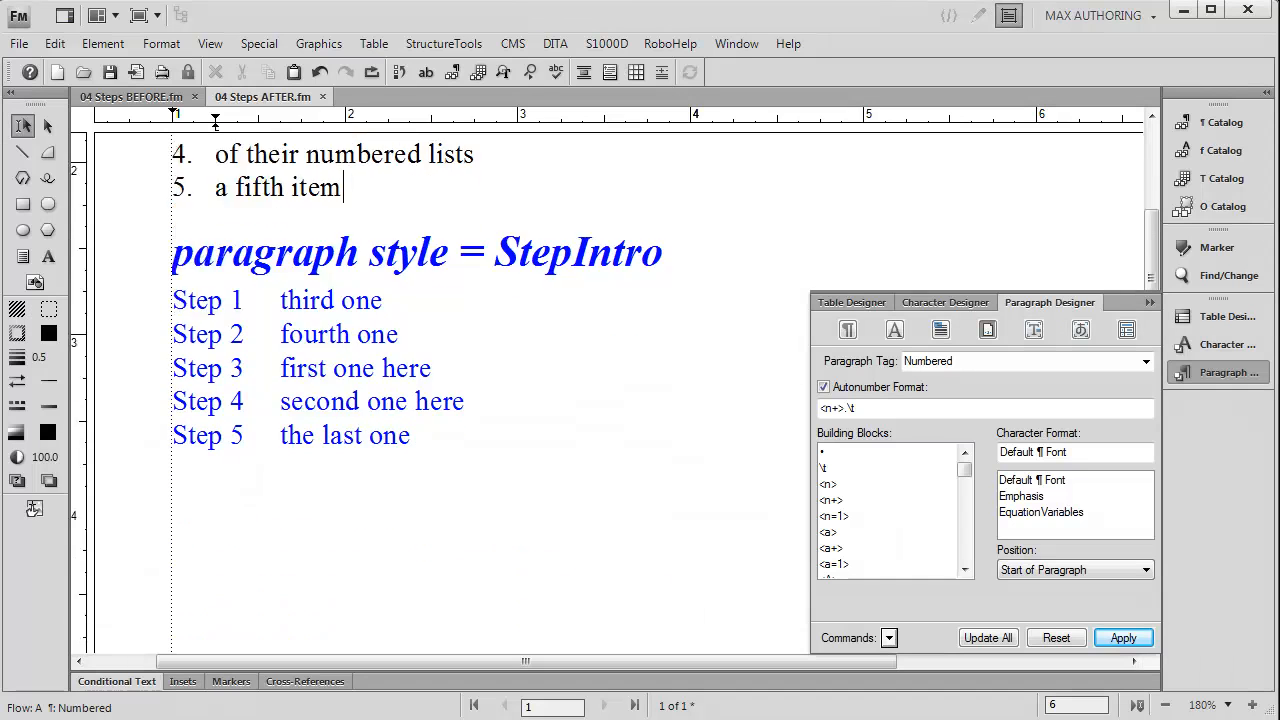
pyautogui.click(517, 453)
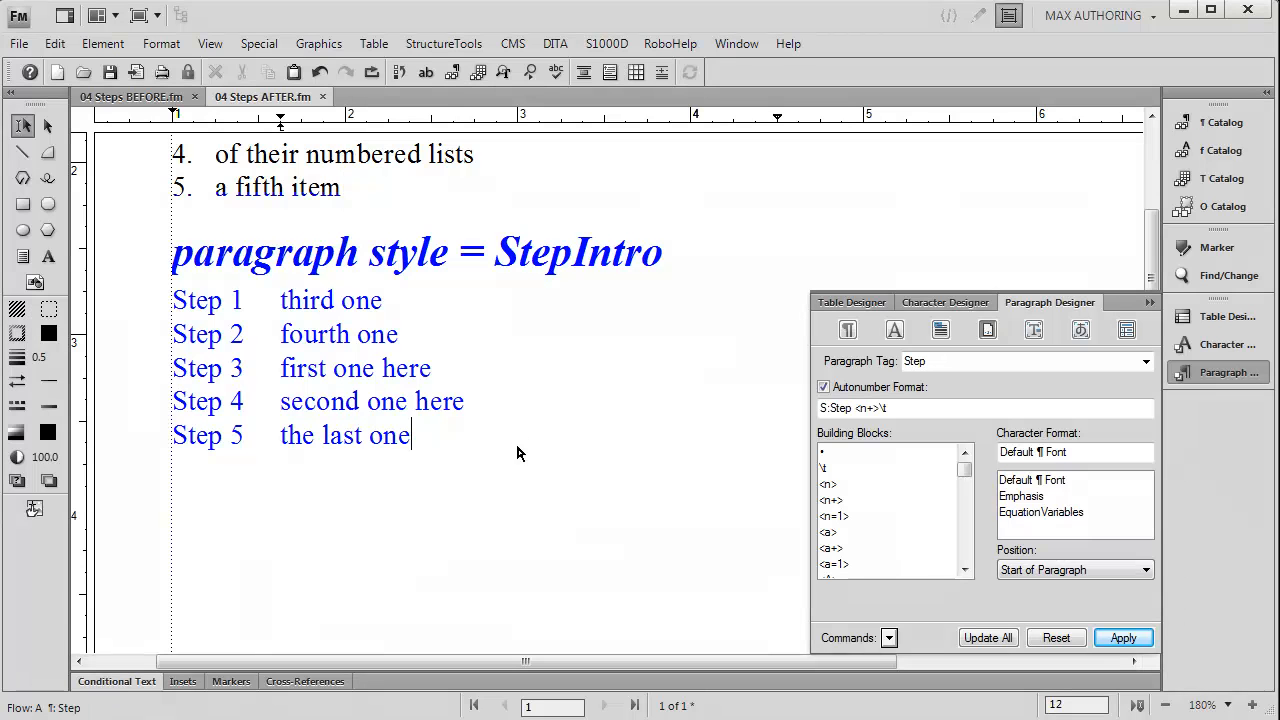
pyautogui.press('Return')
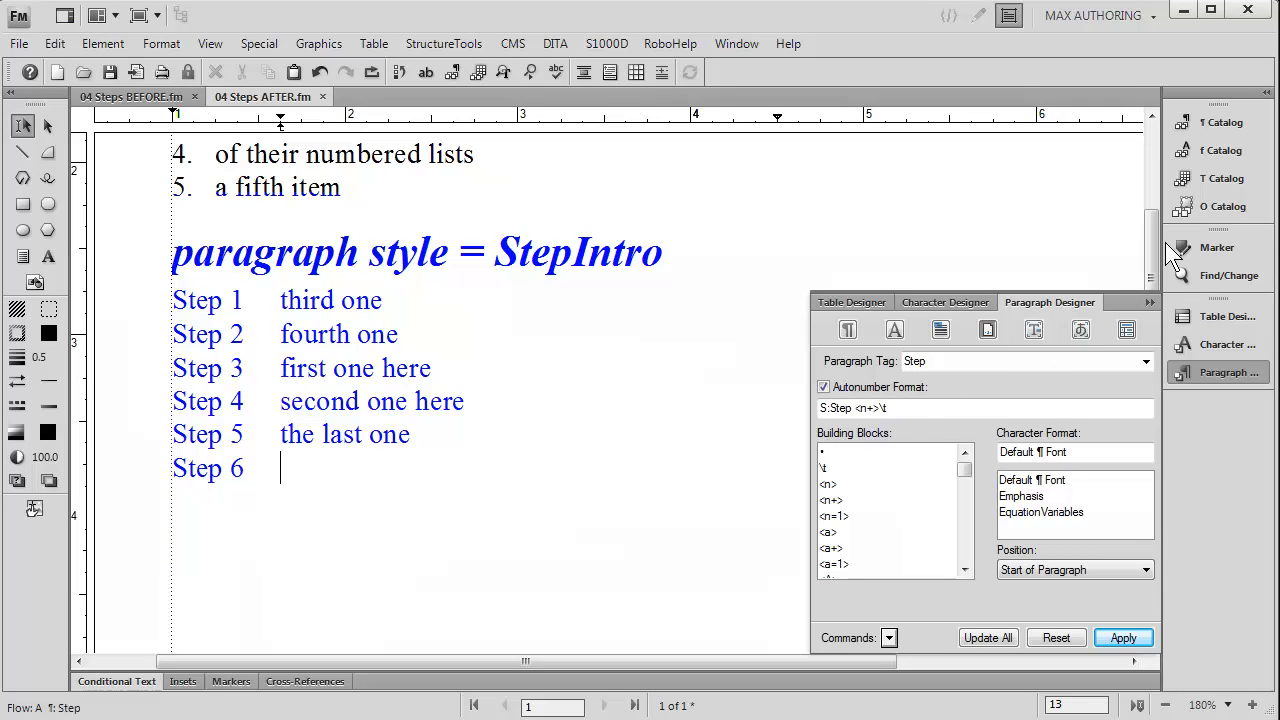
pyautogui.click(1193, 125)
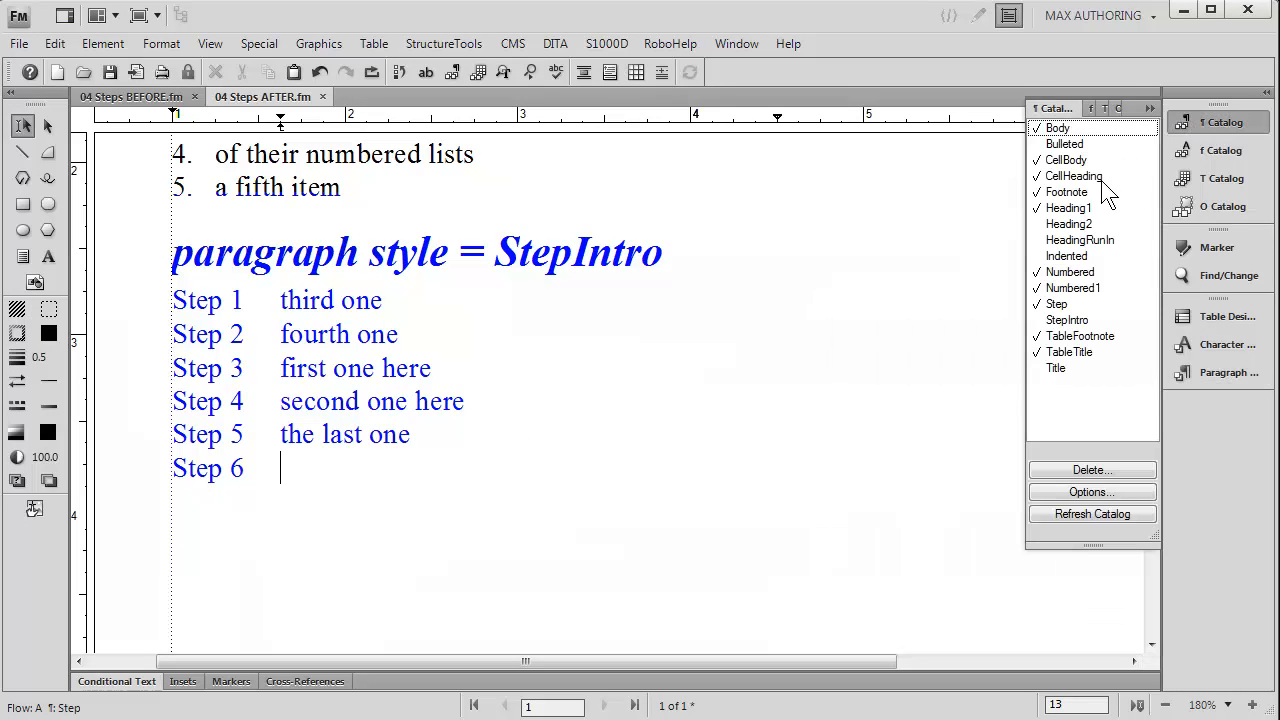
pyautogui.click(1088, 292)
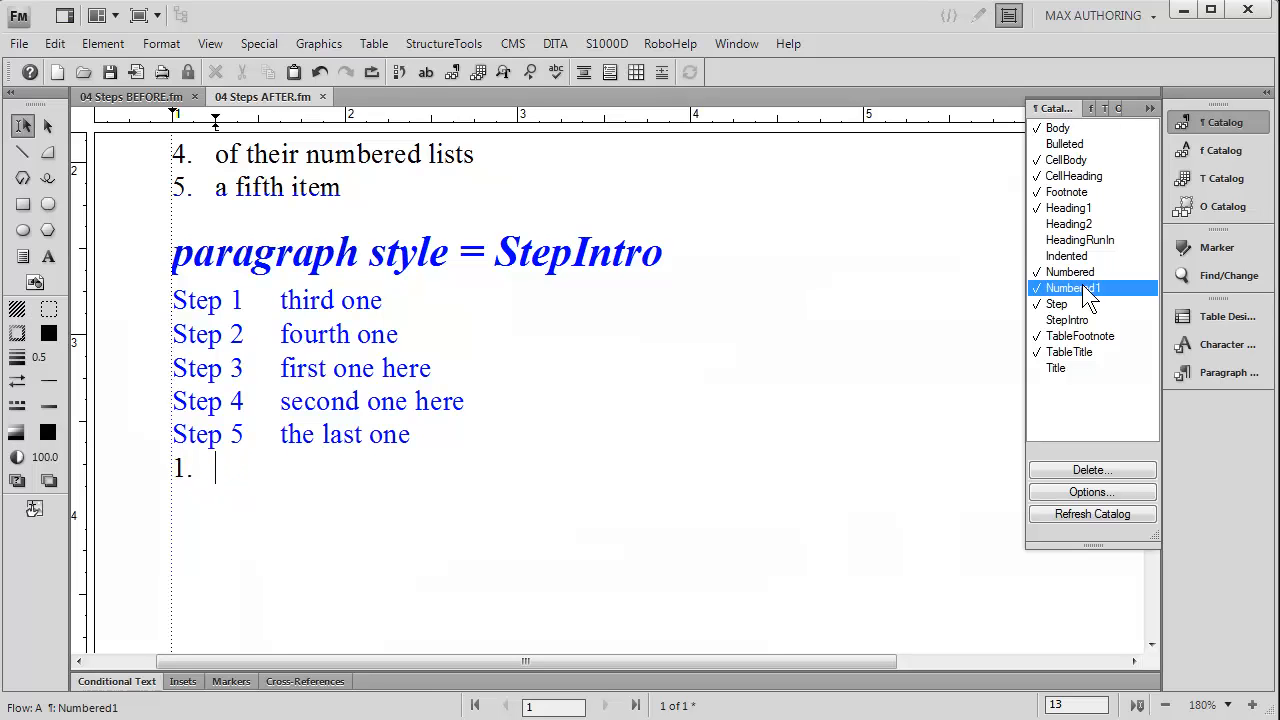
pyautogui.write('this is one')
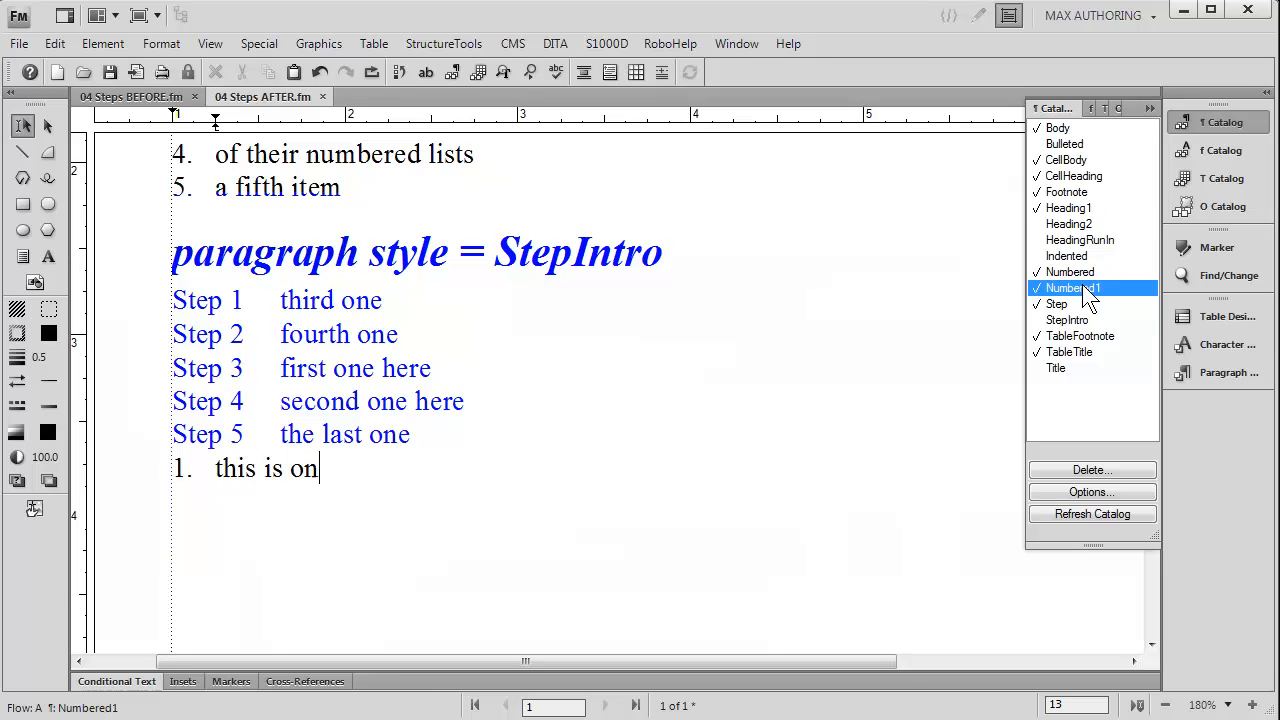
# Step: Continue the new numbered list with the items "two" and "three"
pyautogui.press('Return')
pyautogui.write('two')
pyautogui.press('Return')
pyautogui.write('three')
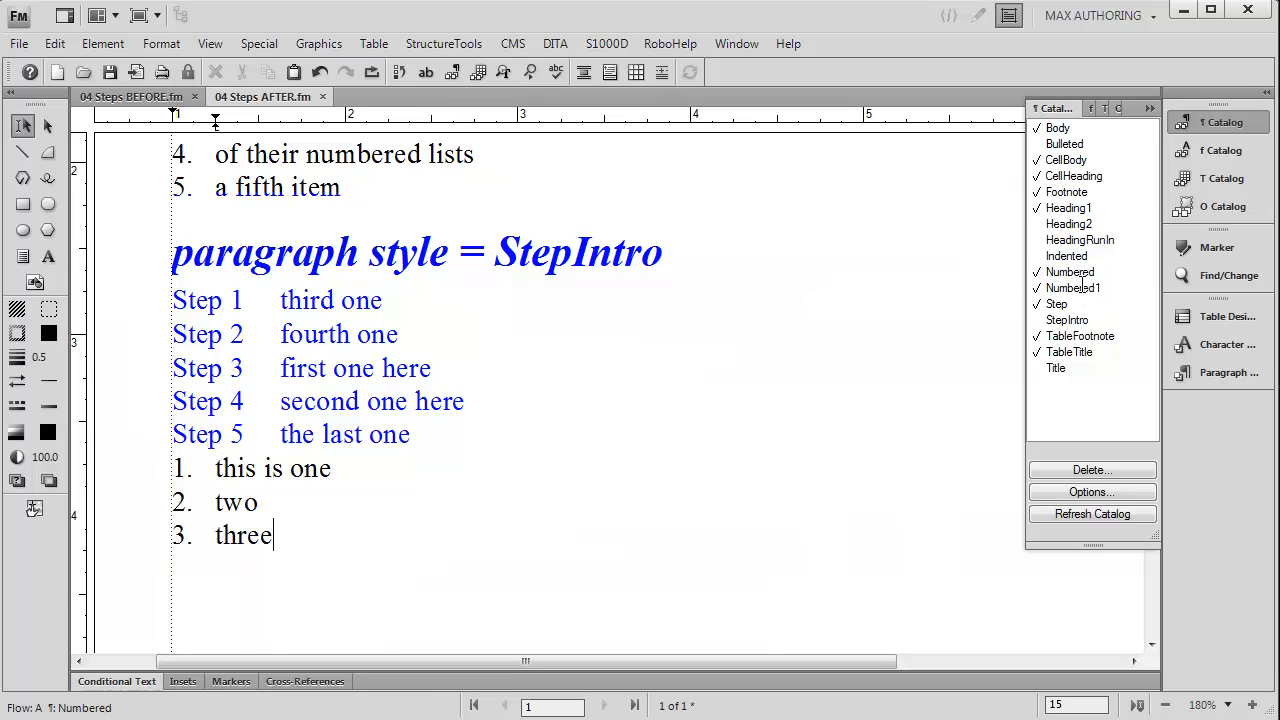
# Step: Add the item "etc" after "three" in the numbered list and start a new paragraph below it
pyautogui.press('Return')
pyautogui.write('etc')
pyautogui.press('Return')
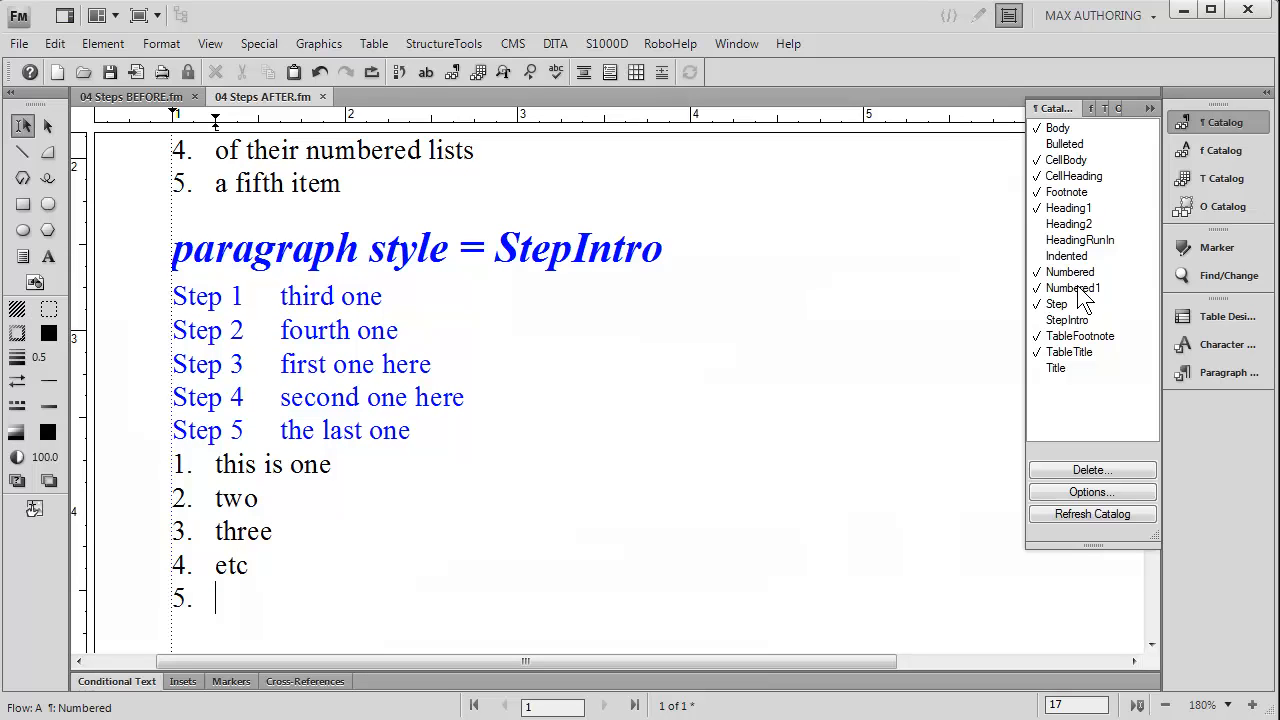
# Step: Apply the StepIntro format to the new paragraph and enter "How to install a paper clip" as its text
pyautogui.click(1068, 320)
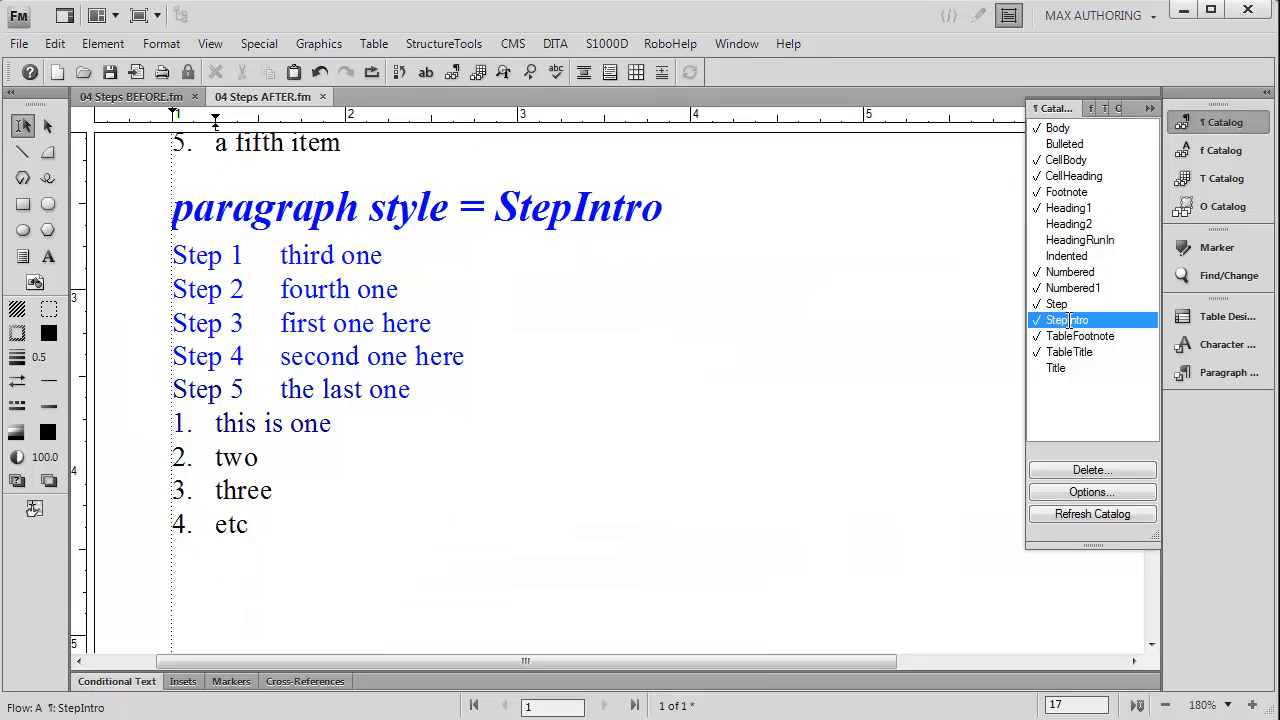
pyautogui.write('How ')
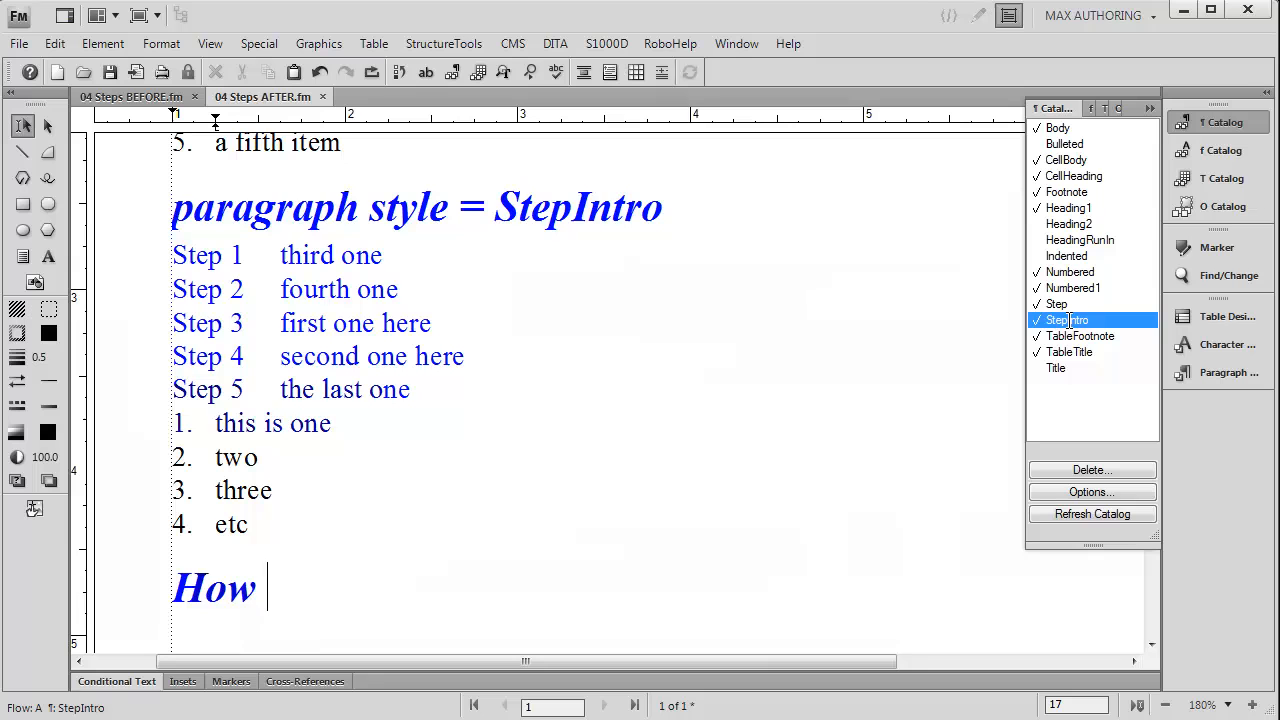
pyautogui.write('to install a paper lc')
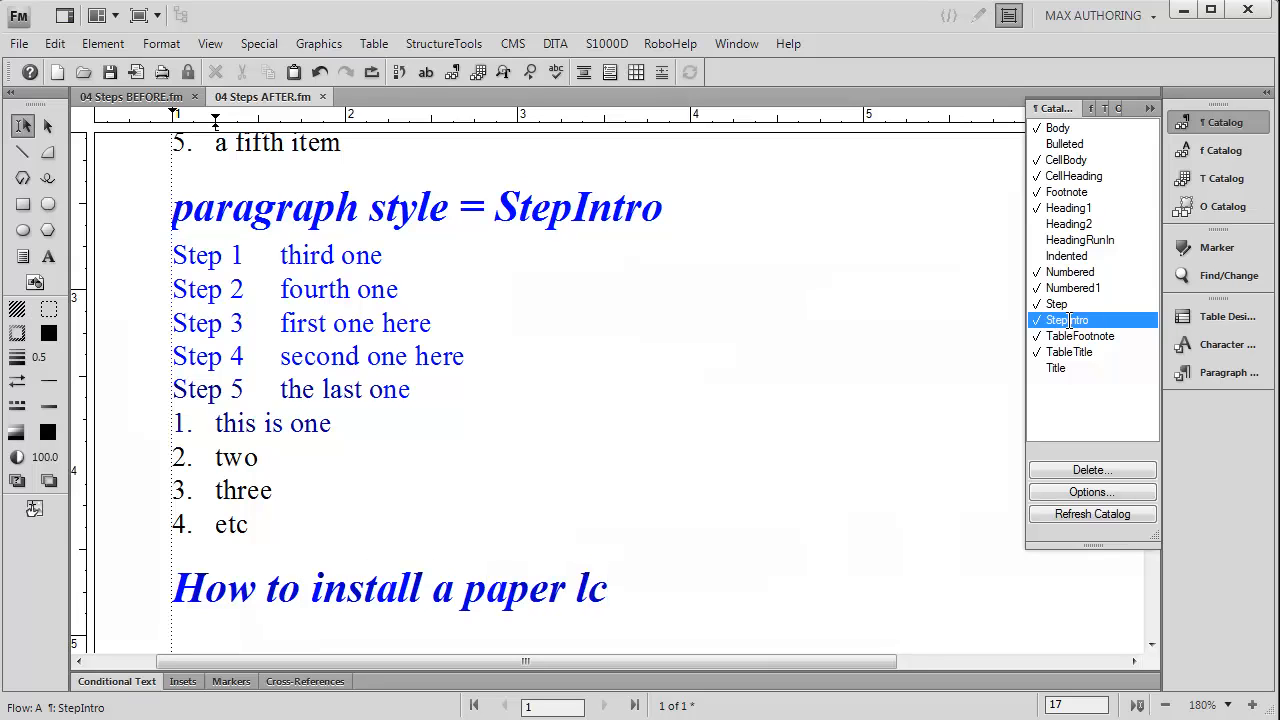
pyautogui.press('BackSpace')
pyautogui.press('BackSpace')
pyautogui.write('clipe')
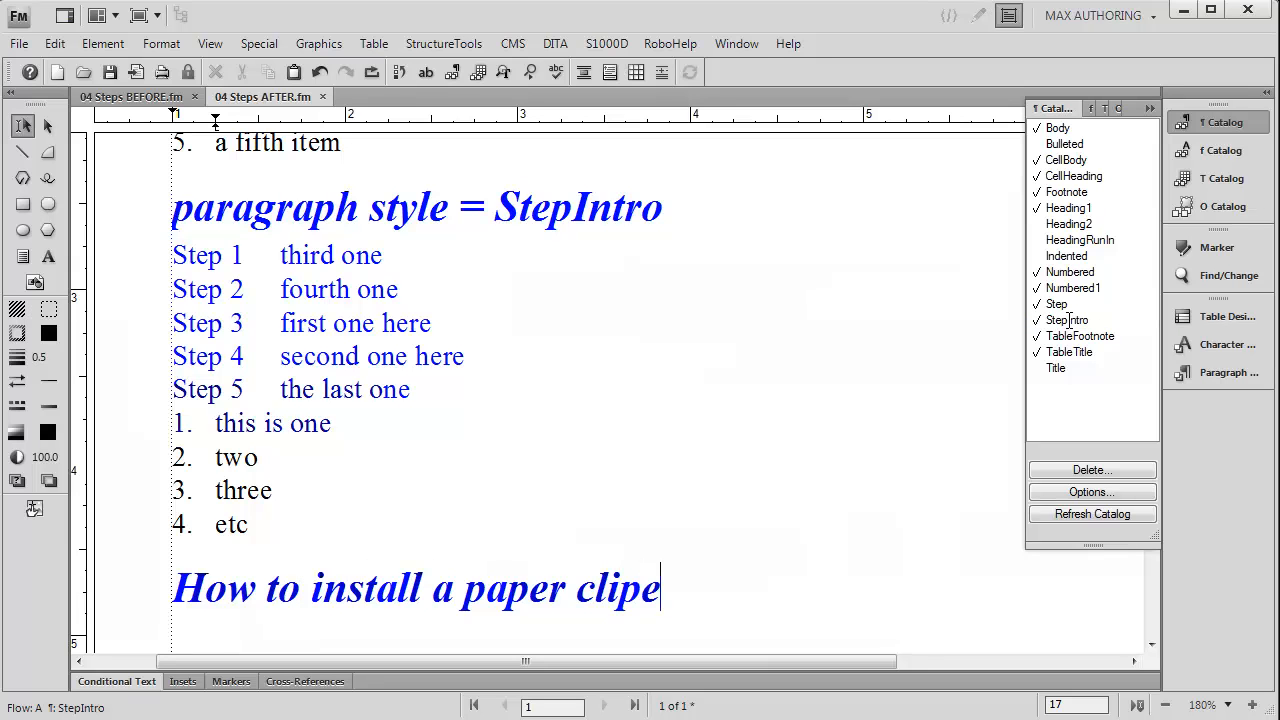
pyautogui.press('BackSpace')
# Step: Add four Step paragraphs reading "one", "two", "three" and "four" below the paper clip heading
pyautogui.press('Return')
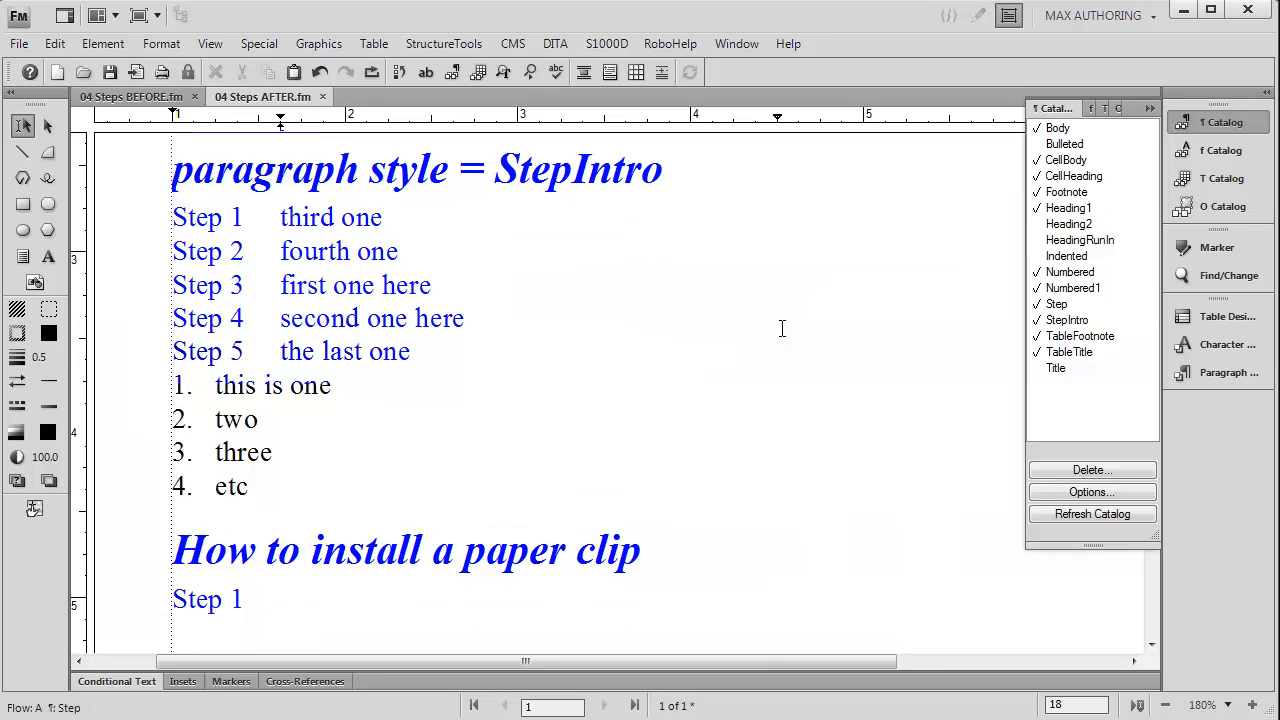
pyautogui.scroll(-2, 587, 388)
pyautogui.write('one')
pyautogui.press('Return')
pyautogui.write('th')
pyautogui.press('BackSpace')
pyautogui.write('wo')
pyautogui.press('Return')
pyautogui.write('three')
pyautogui.press('Return')
pyautogui.write('four')
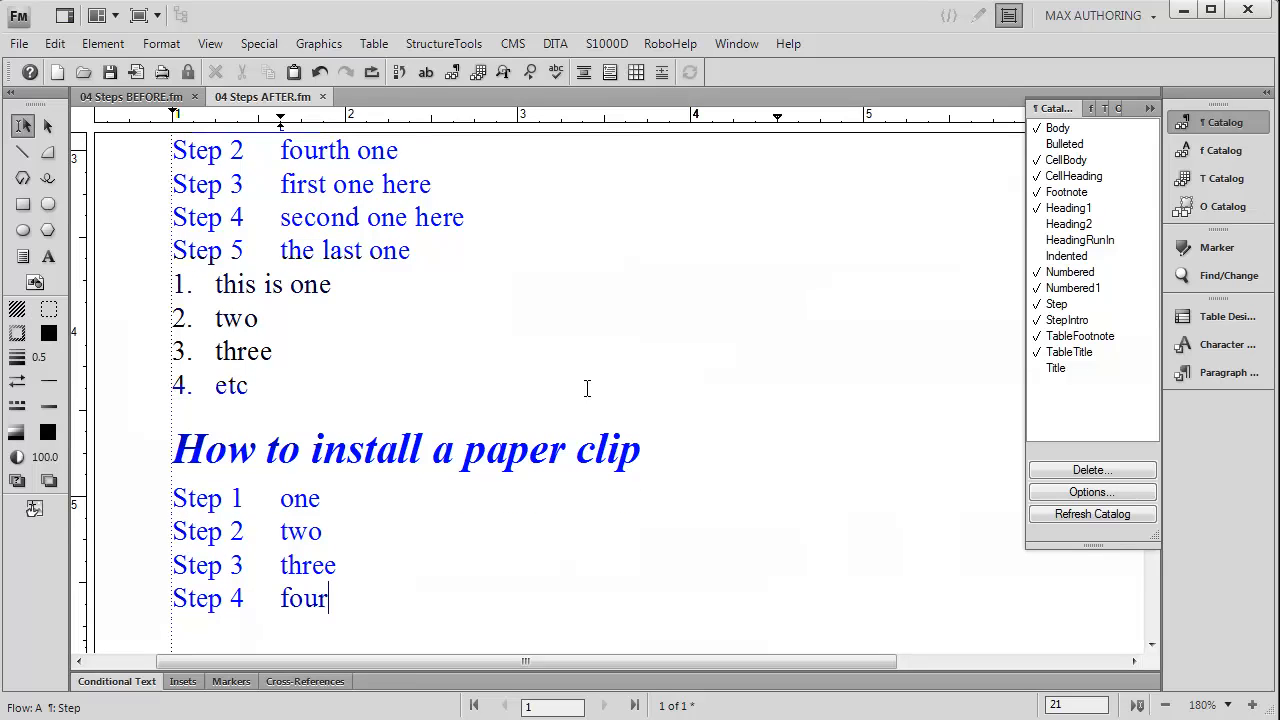
# Step: Add a Body-format paragraph reading "a body paragraph" after the step "four"
pyautogui.press('Return')
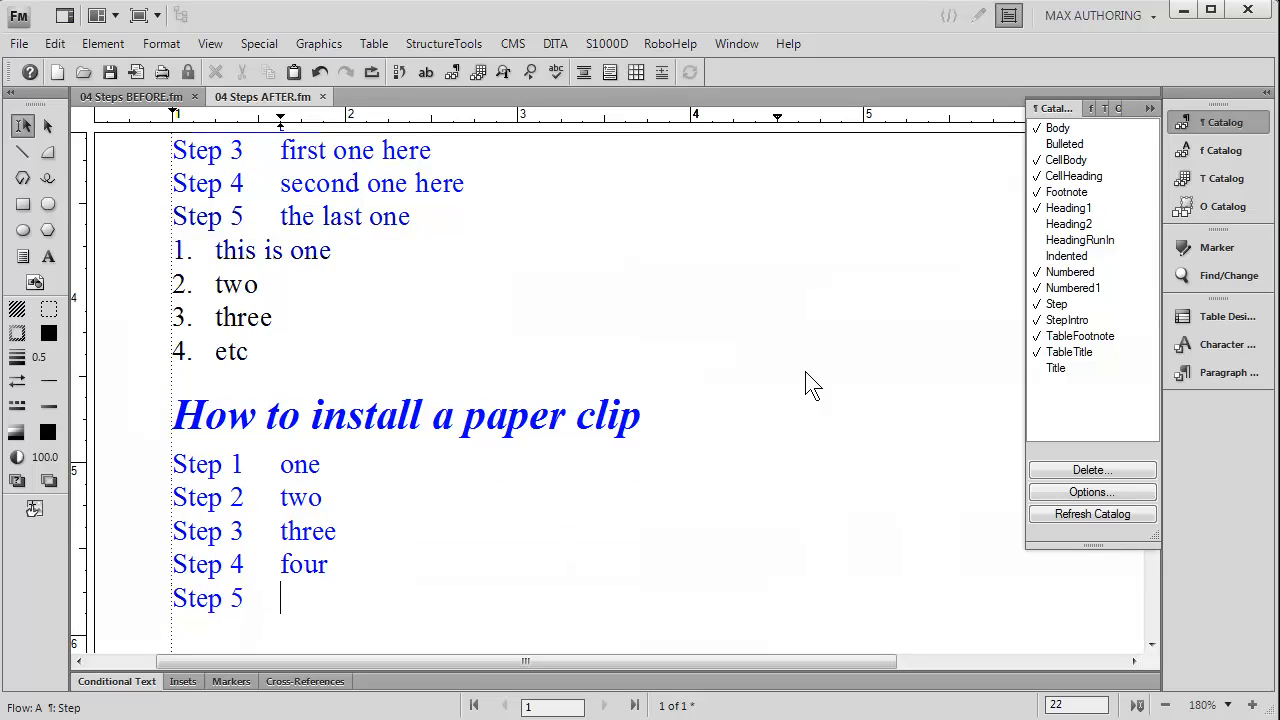
pyautogui.click(1075, 133)
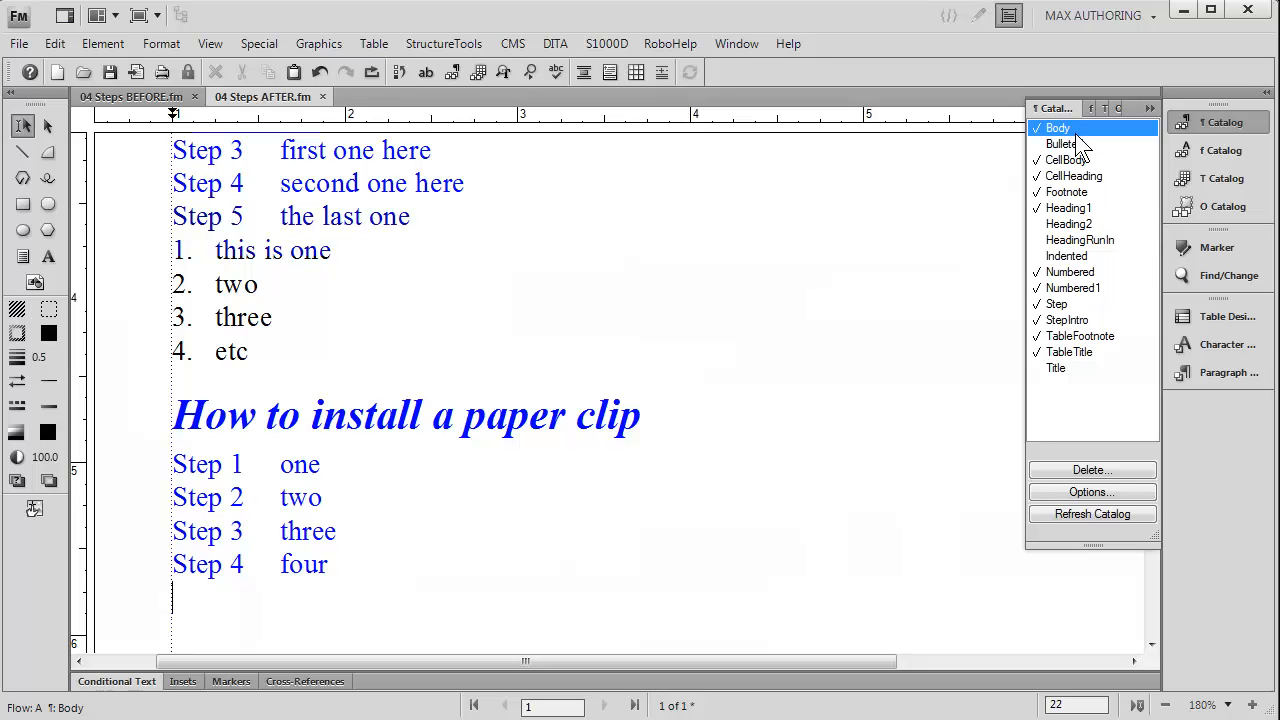
pyautogui.write('a body paragraph')
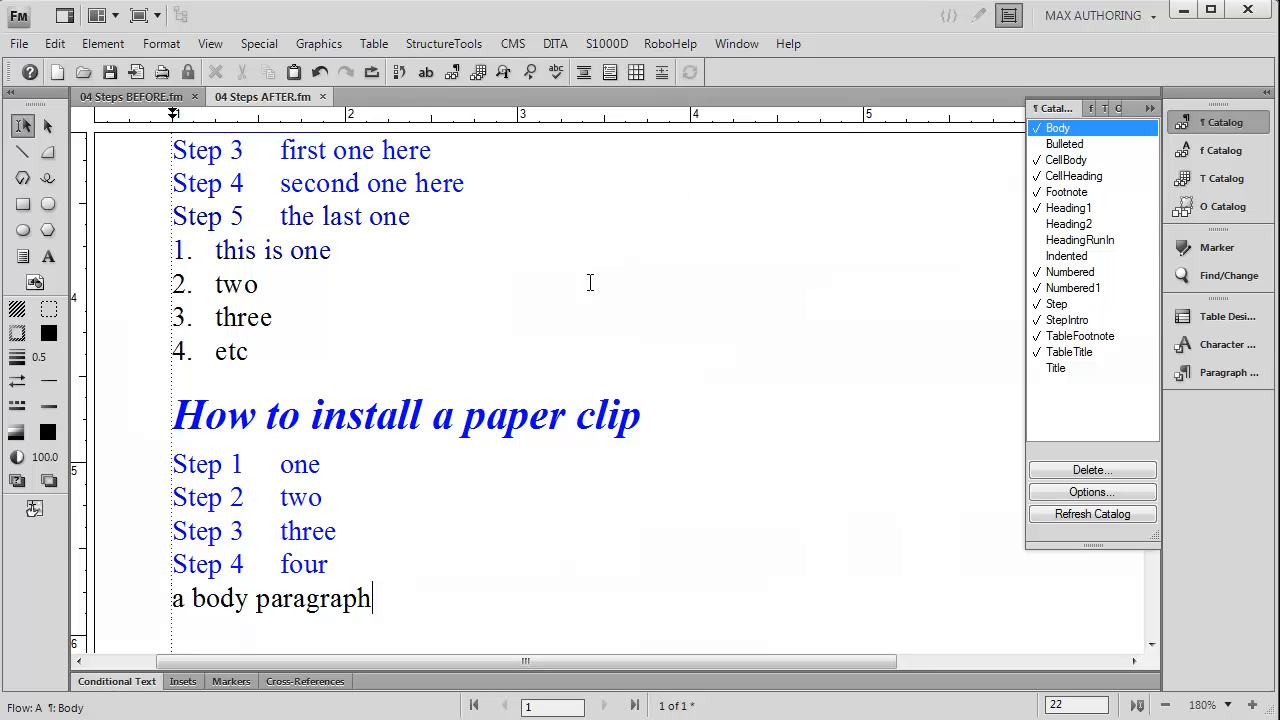
# Step: Examine the autonumber formats of the paper clip heading and its first step, including the text after the Step format's series label
pyautogui.doubleClick(546, 428)
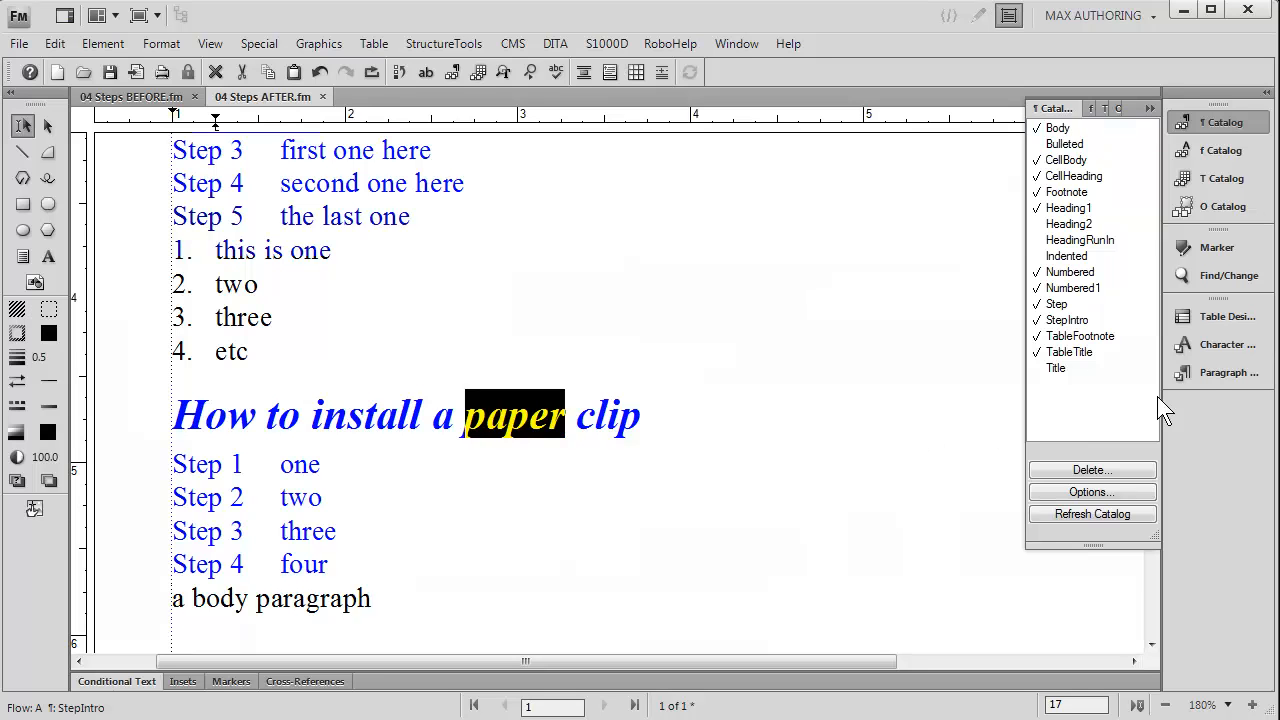
pyautogui.click(1205, 372)
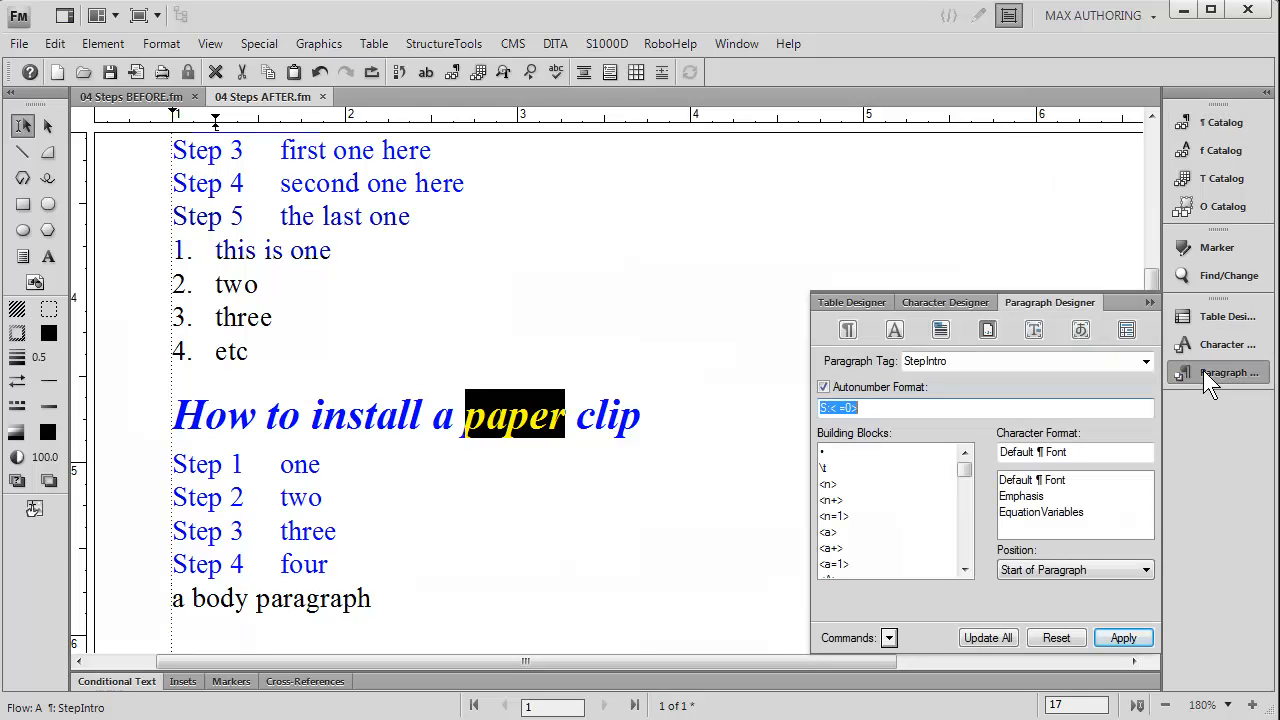
pyautogui.click(923, 404)
pyautogui.doubleClick(297, 470)
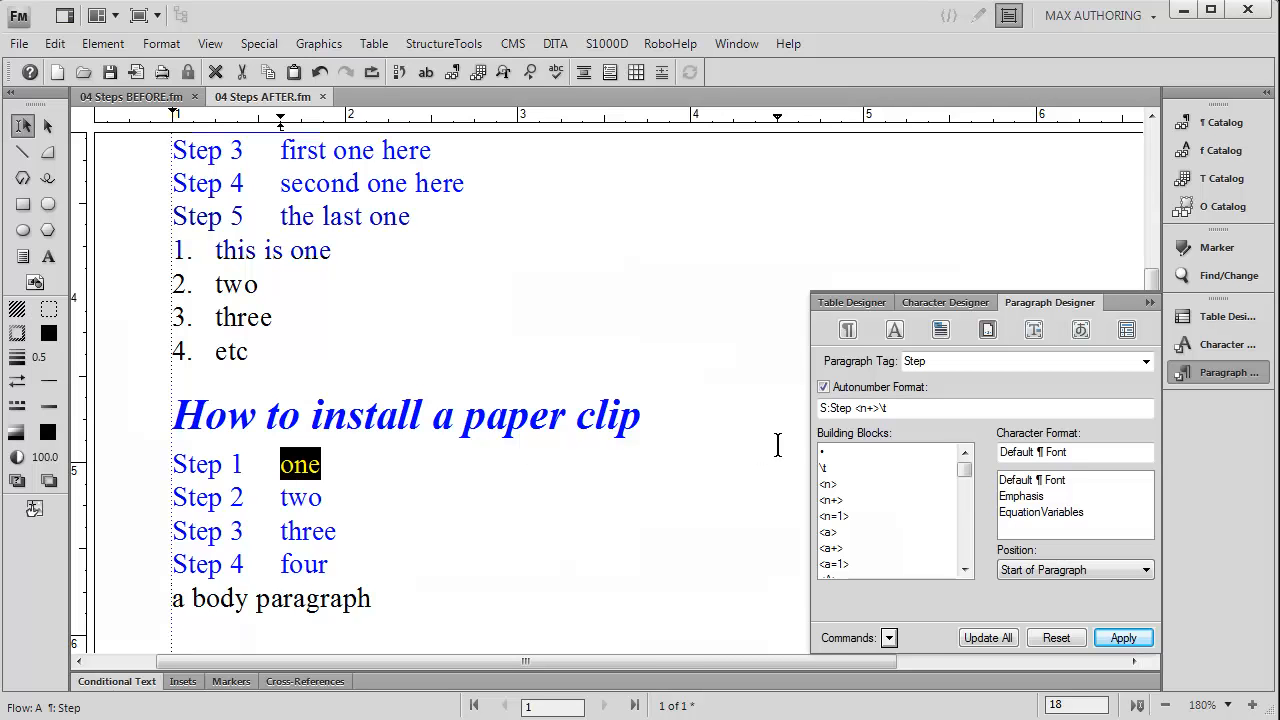
pyautogui.click(832, 409)
pyautogui.moveTo(836, 412); pyautogui.dragTo(851, 415)
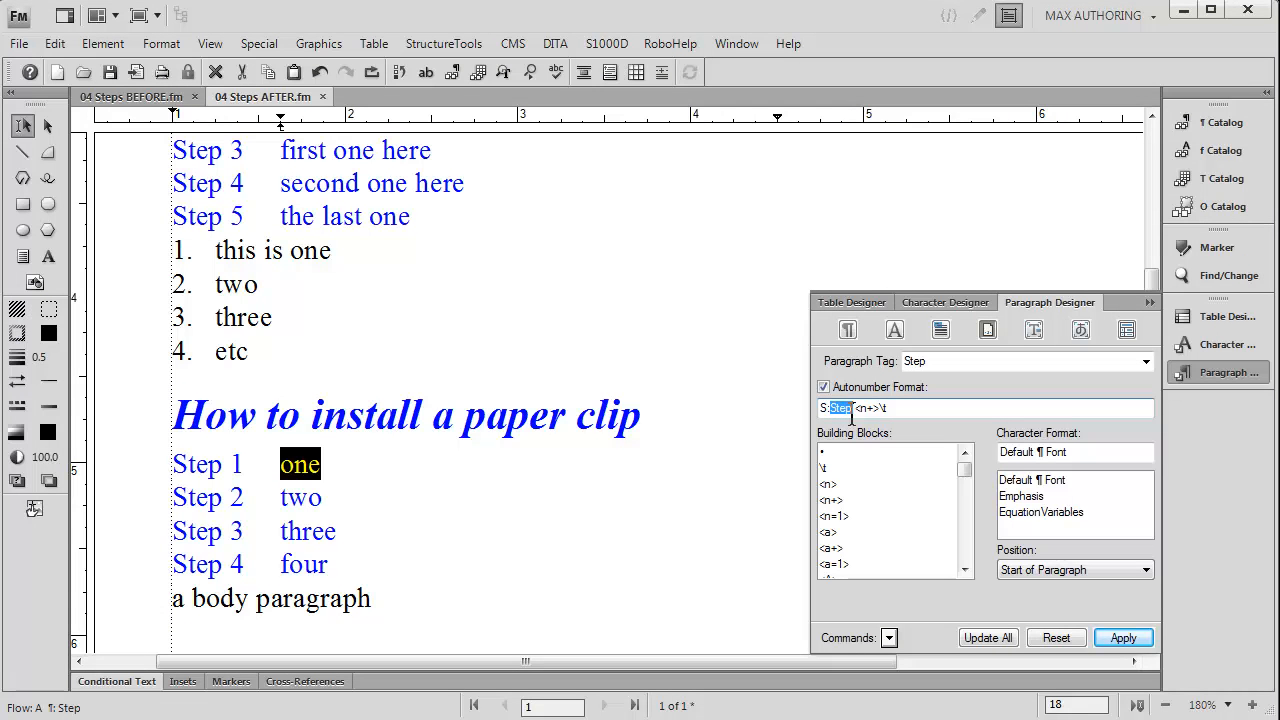